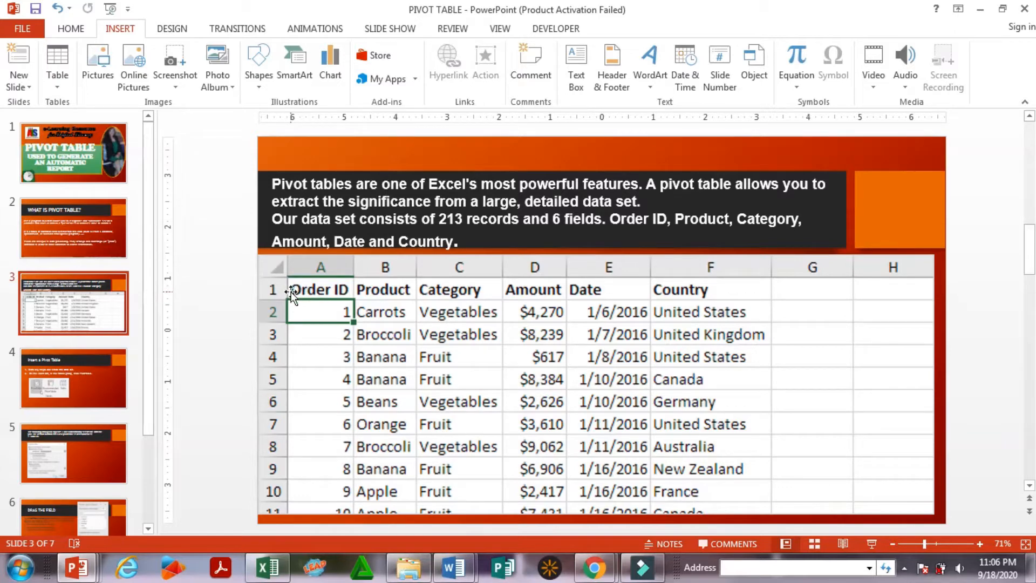
Advance to the slide on inserting a pivot table and switch to the concatenation workbook in Excel
{"action": "scroll", "coordinate": [176, 364], "scroll_direction": "down", "scroll_amount": 1}
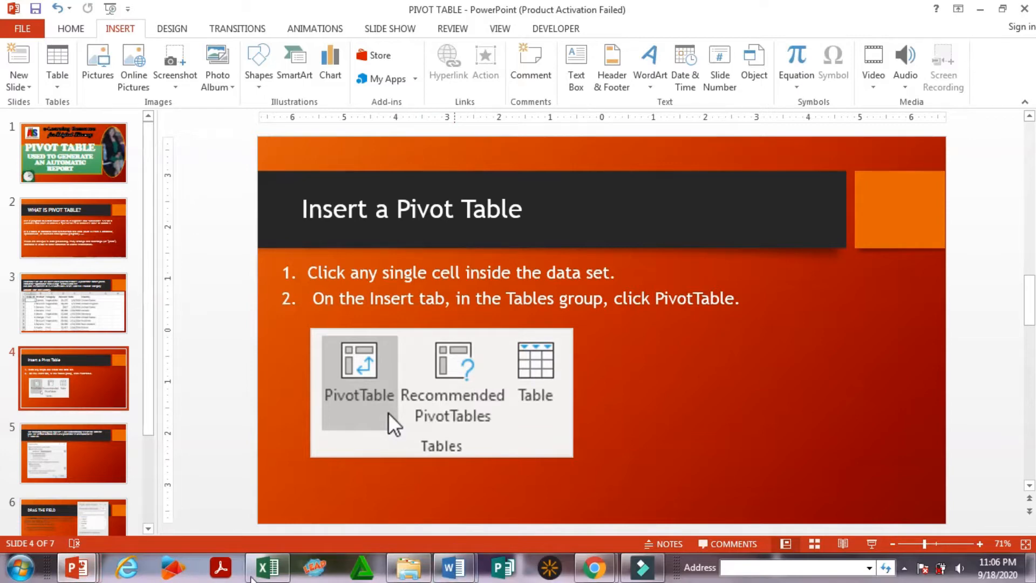
{"action": "left_click", "coordinate": [267, 567]}
{"action": "left_click", "coordinate": [303, 493]}
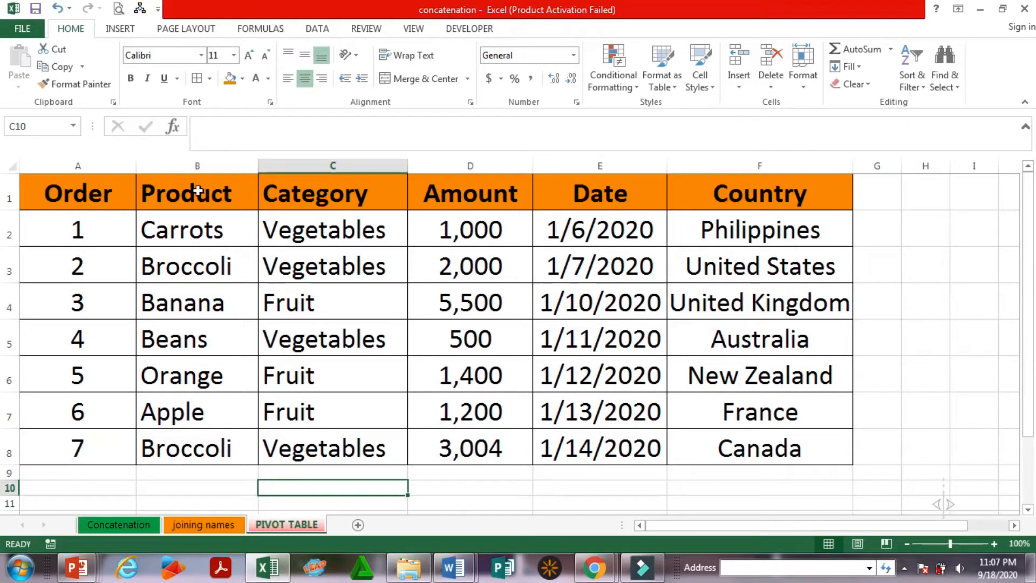
Examine the column headings and the data range A1:F8 on the PIVOT TABLE sheet, including the Category column
{"action": "left_click", "coordinate": [338, 196]}
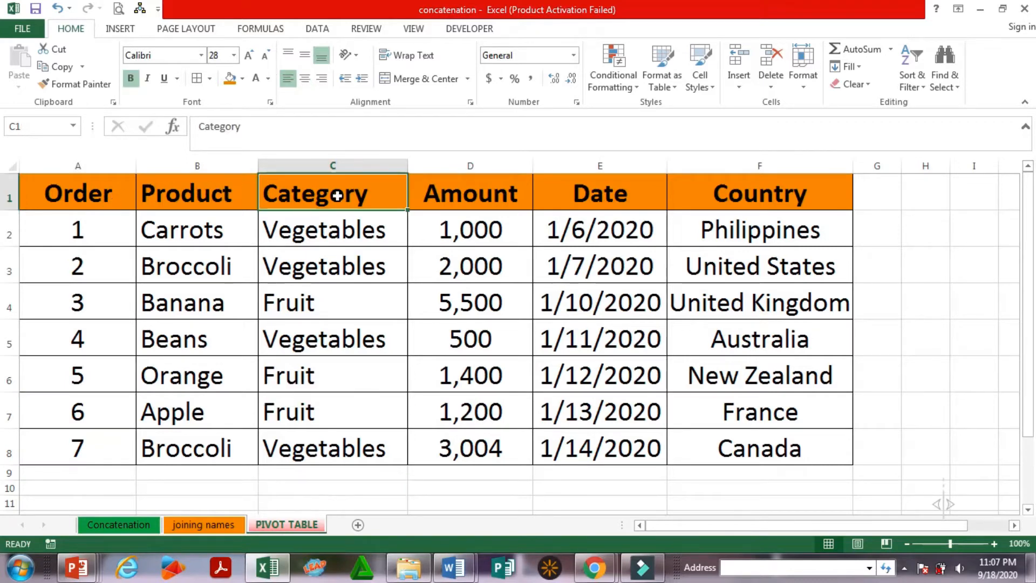
{"action": "left_click", "coordinate": [497, 191]}
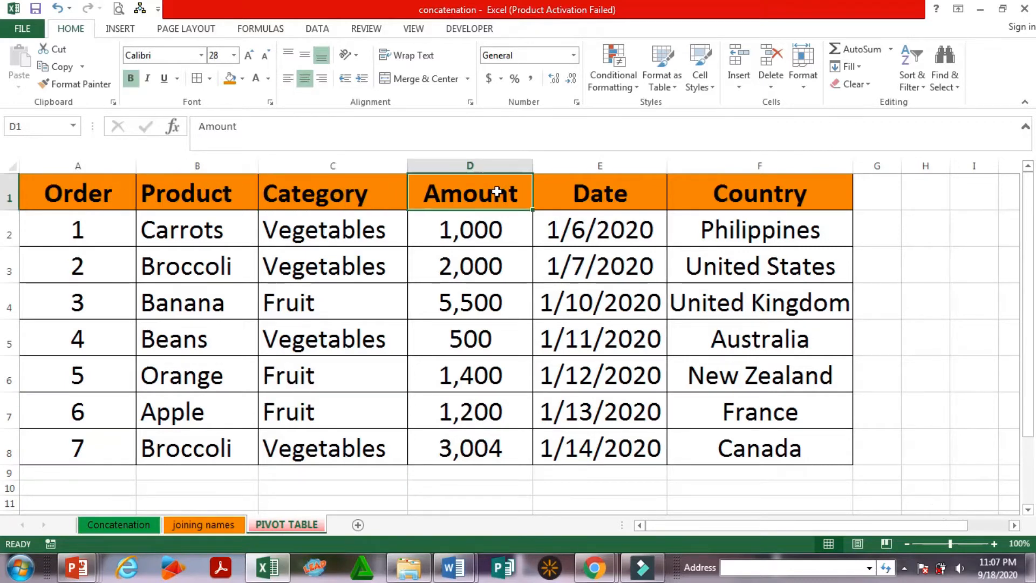
{"action": "left_click", "coordinate": [616, 190]}
{"action": "left_click", "coordinate": [760, 189]}
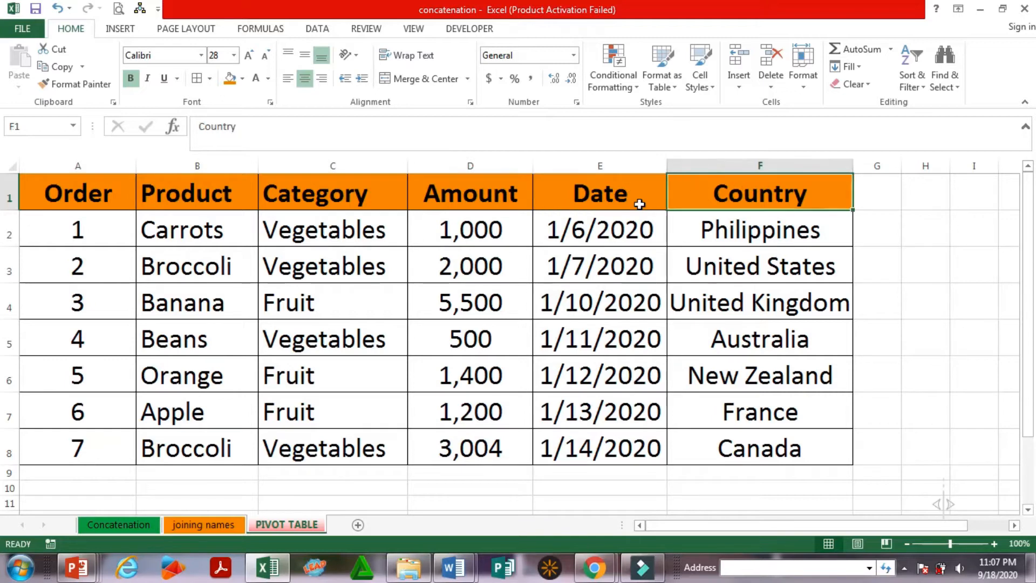
{"action": "left_click_drag", "start_coordinate": [81, 190], "coordinate": [791, 449]}
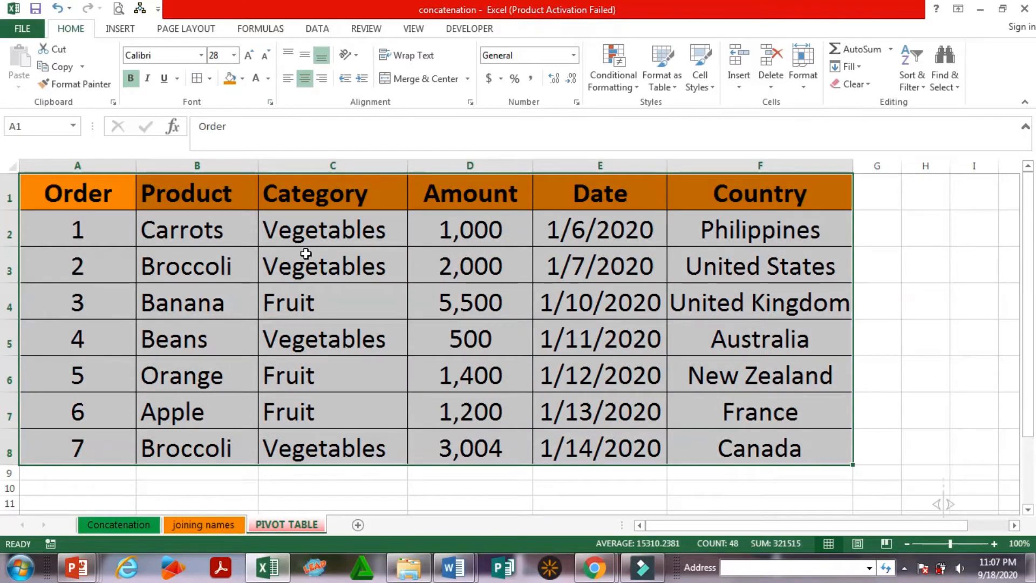
{"action": "left_click", "coordinate": [311, 306]}
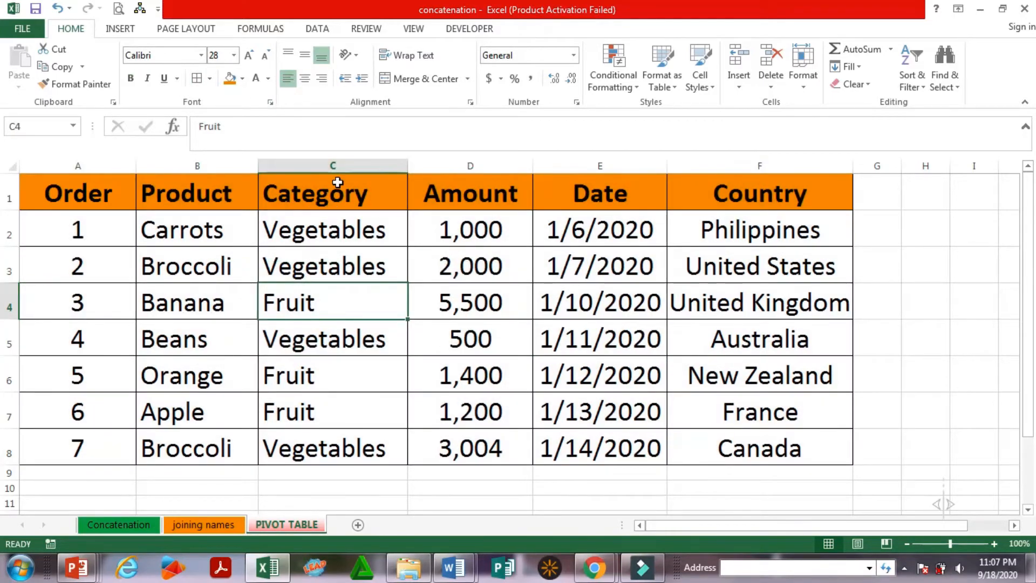
{"action": "left_click", "coordinate": [331, 165]}
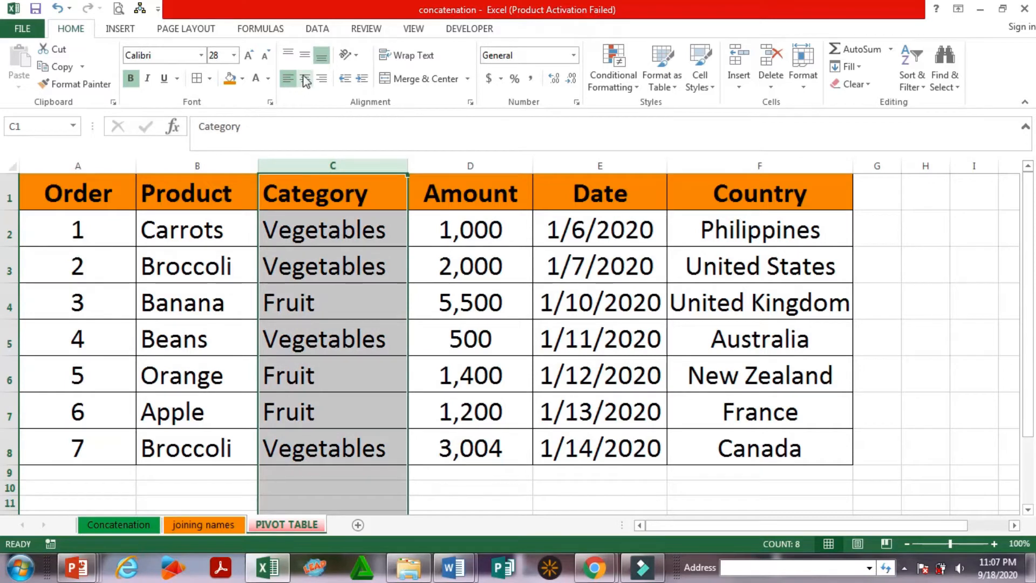
{"action": "left_click", "coordinate": [308, 264]}
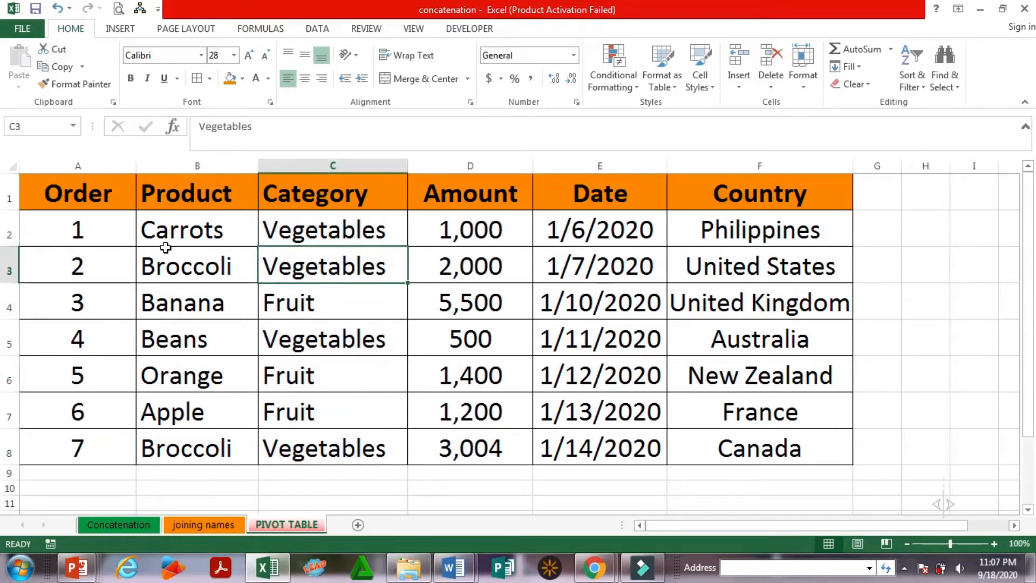
{"action": "left_click", "coordinate": [172, 253]}
Go through the six header fields again: Order, Product, Category, Amount, Date and Country
{"action": "left_click", "coordinate": [84, 199]}
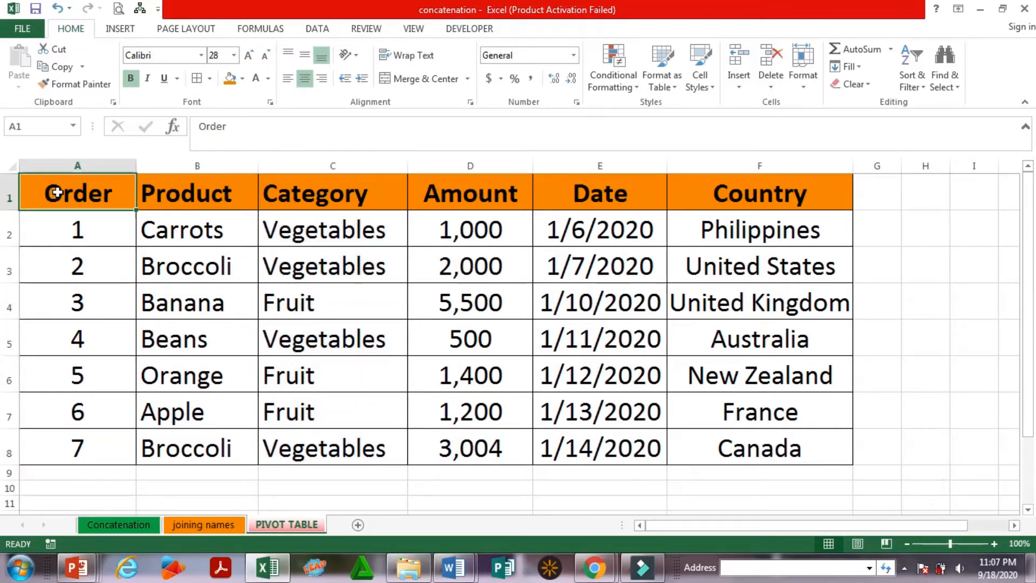
{"action": "left_click", "coordinate": [146, 195]}
{"action": "left_click", "coordinate": [338, 196]}
{"action": "left_click", "coordinate": [447, 196]}
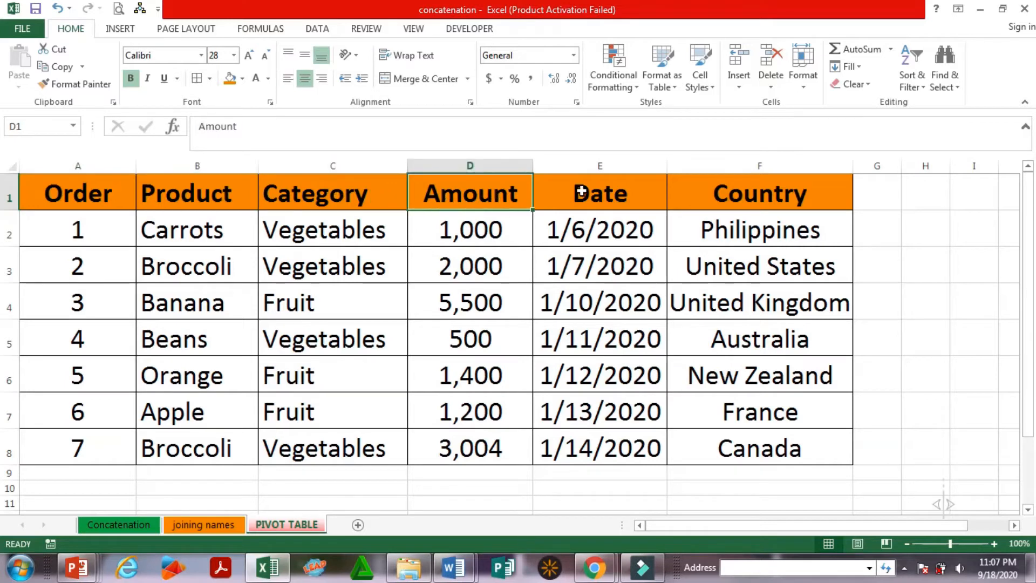
{"action": "left_click", "coordinate": [638, 186]}
{"action": "left_click", "coordinate": [730, 200]}
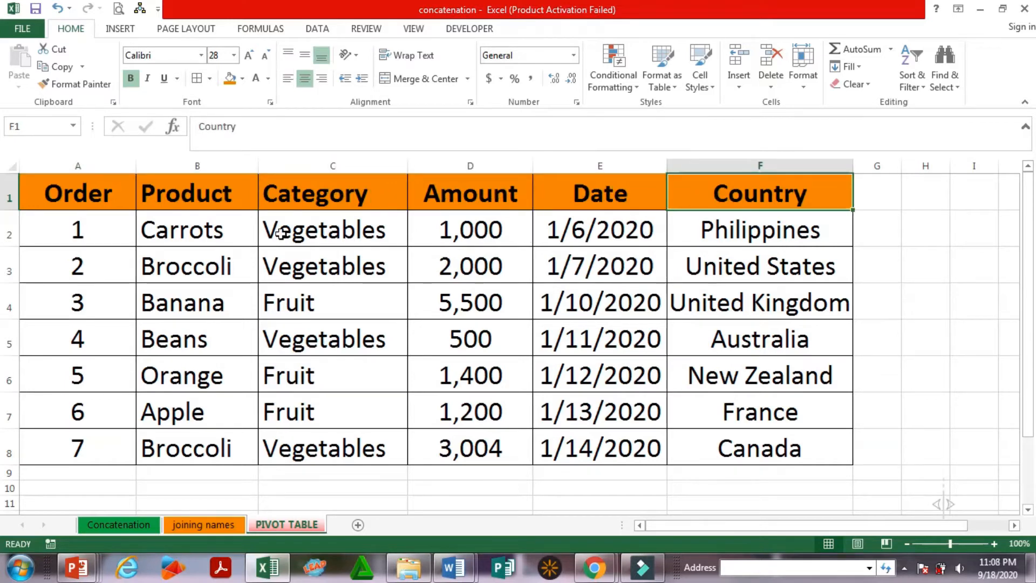
{"action": "left_click", "coordinate": [94, 198]}
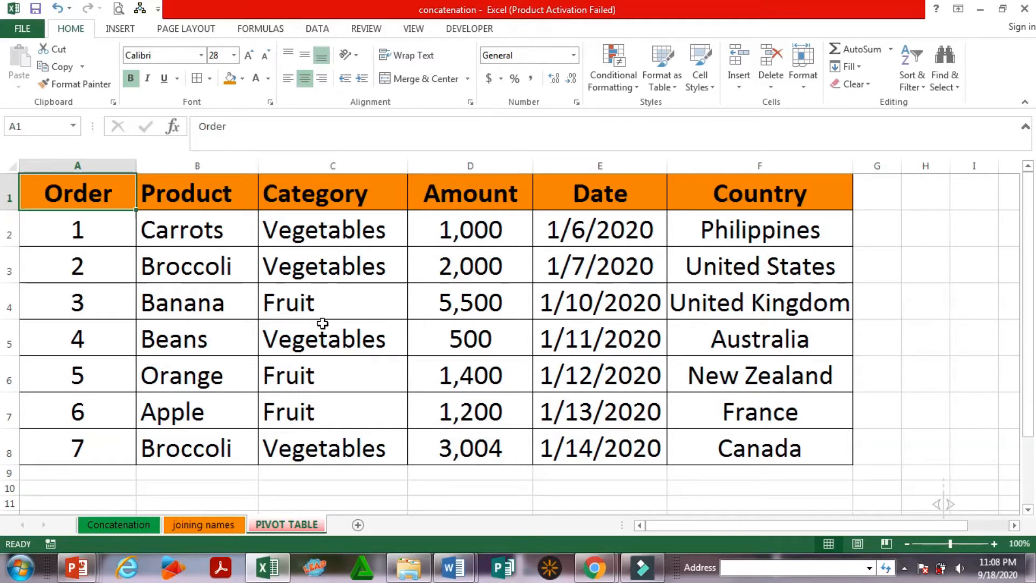
Select a single product cell inside the data set and bring up the insert commands
{"action": "left_click", "coordinate": [289, 302]}
{"action": "left_click", "coordinate": [151, 240]}
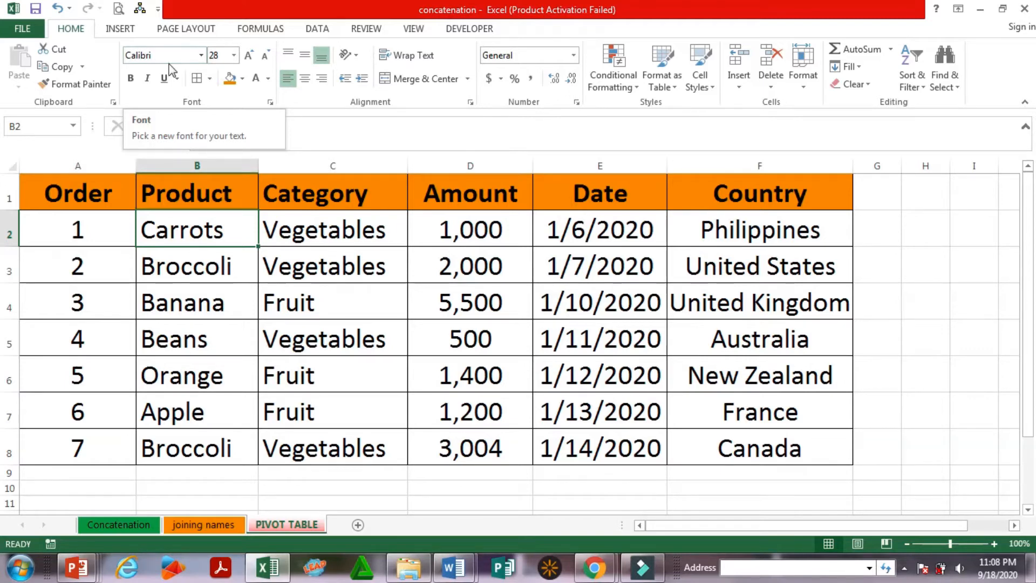
{"action": "left_click", "coordinate": [227, 260]}
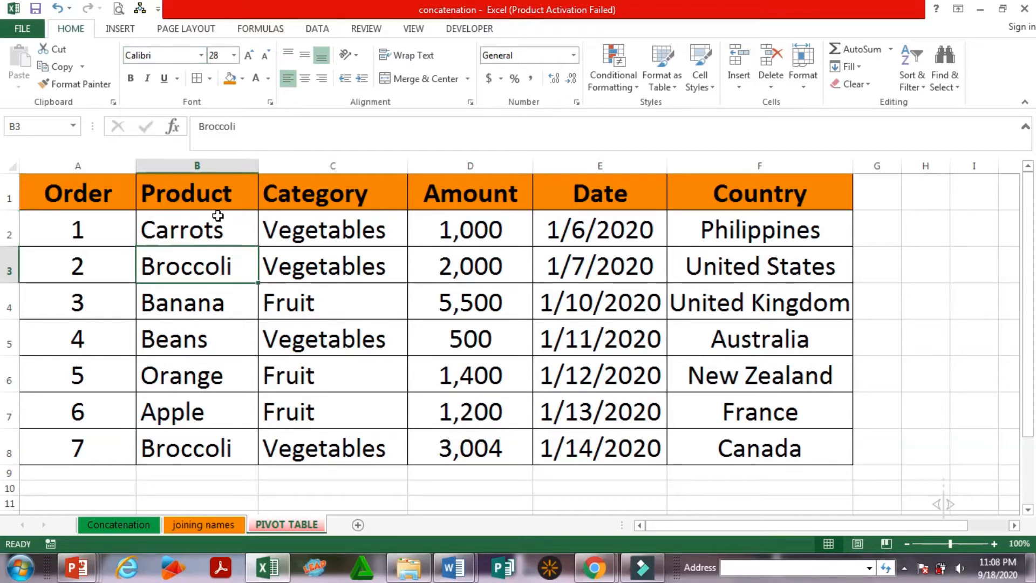
{"action": "left_click", "coordinate": [117, 27]}
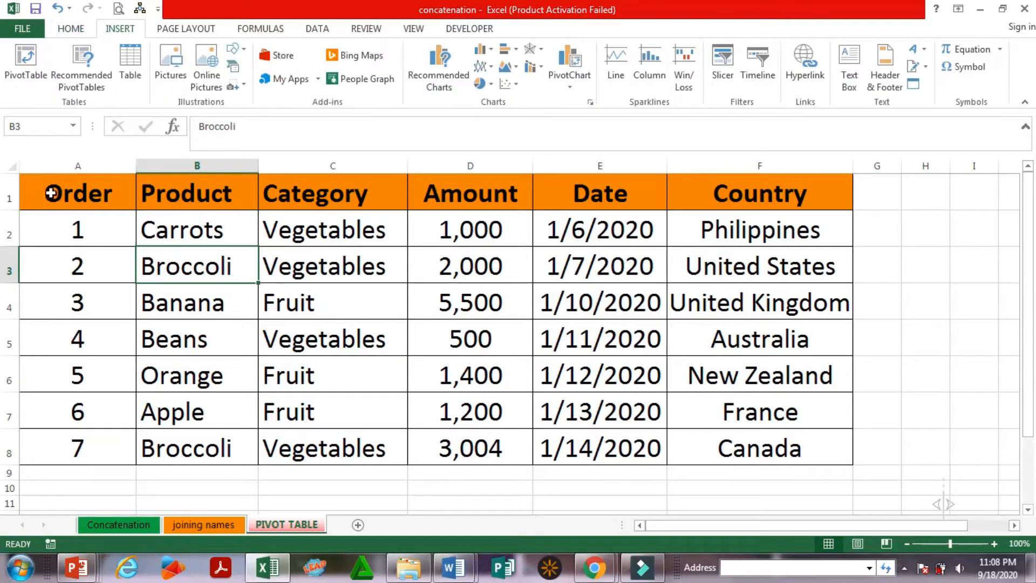
{"action": "left_click", "coordinate": [12, 167]}
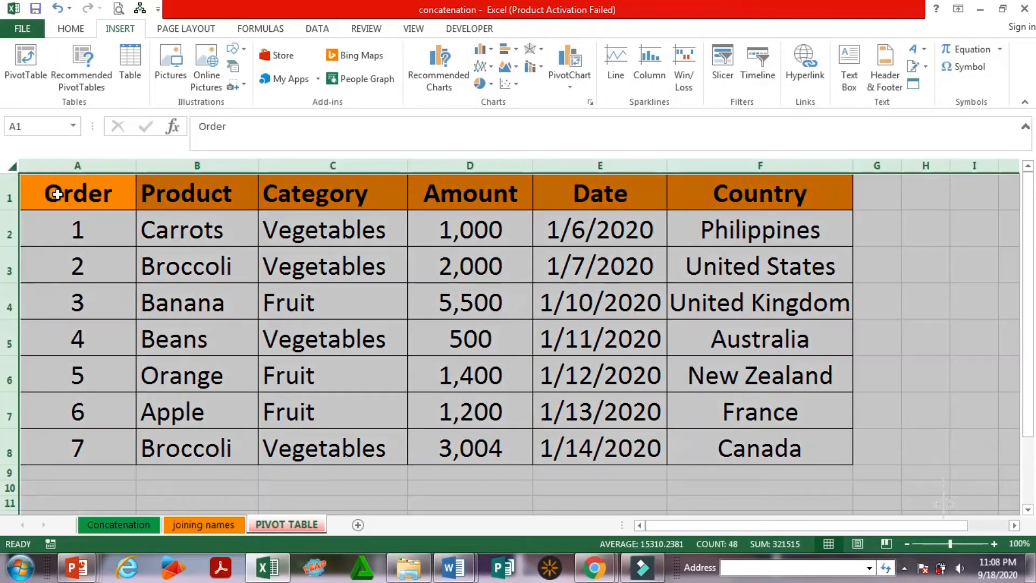
{"action": "left_click", "coordinate": [315, 331]}
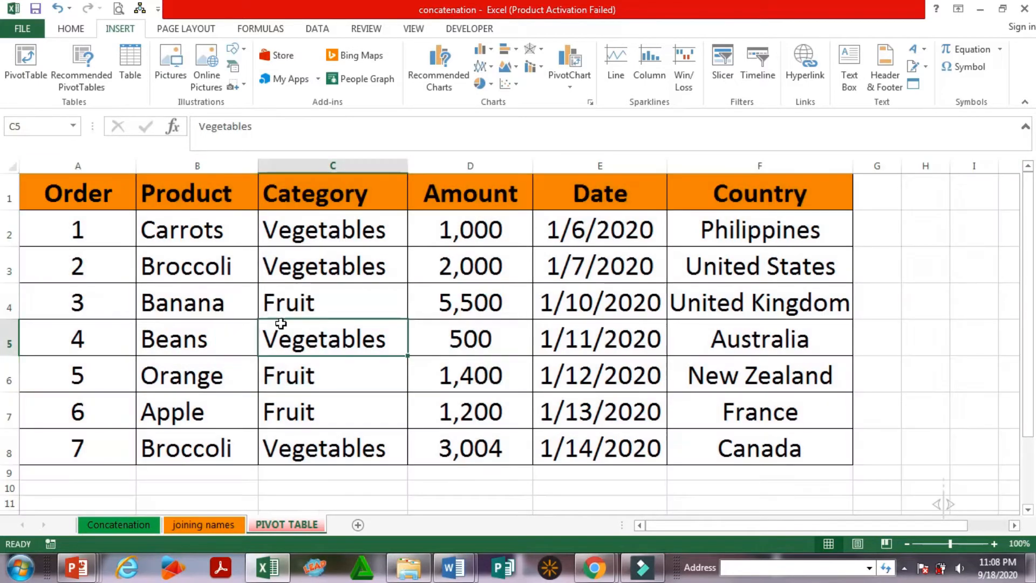
{"action": "left_click_drag", "start_coordinate": [81, 196], "coordinate": [79, 230]}
{"action": "left_click_drag", "start_coordinate": [184, 301], "coordinate": [793, 447]}
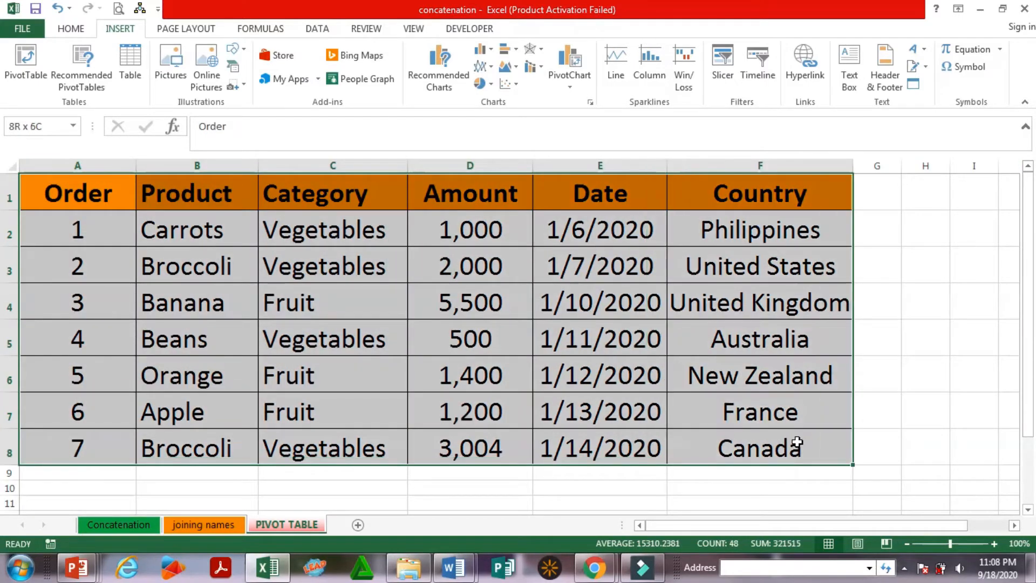
{"action": "left_click", "coordinate": [427, 413]}
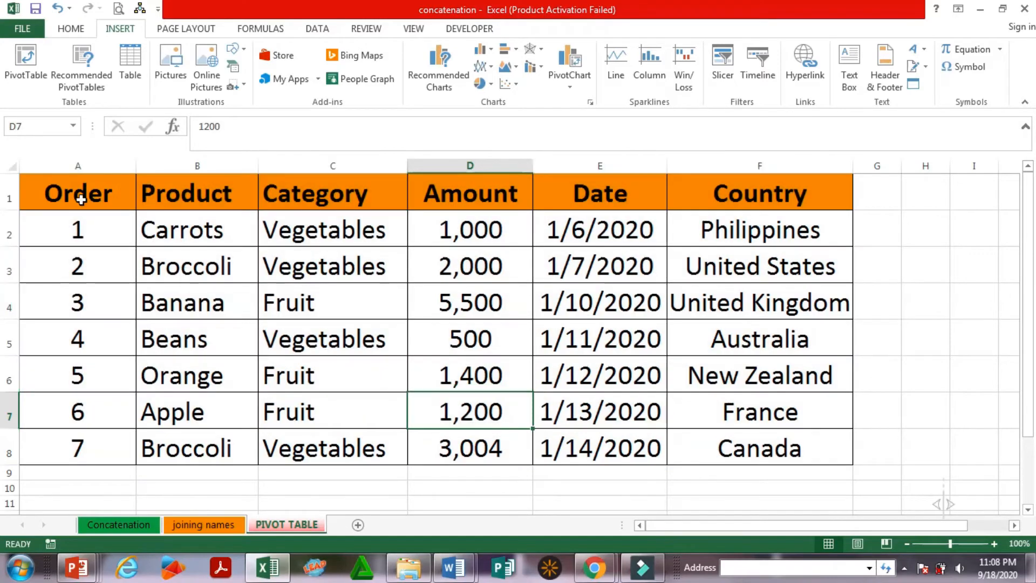
Select the whole sheet and insert a pivot table from columns A to F, placed on a new worksheet
{"action": "left_click", "coordinate": [8, 166]}
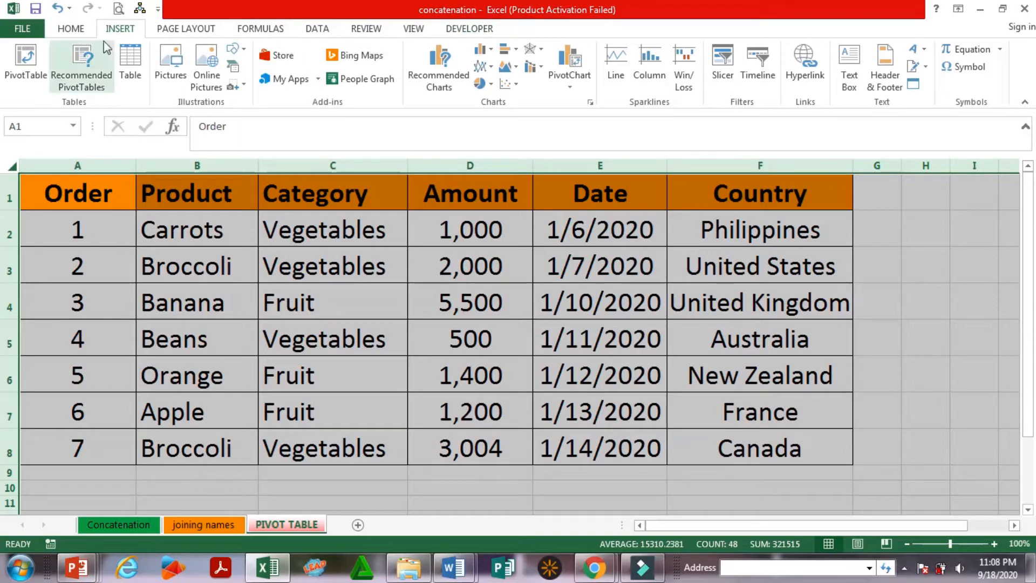
{"action": "left_click", "coordinate": [28, 76]}
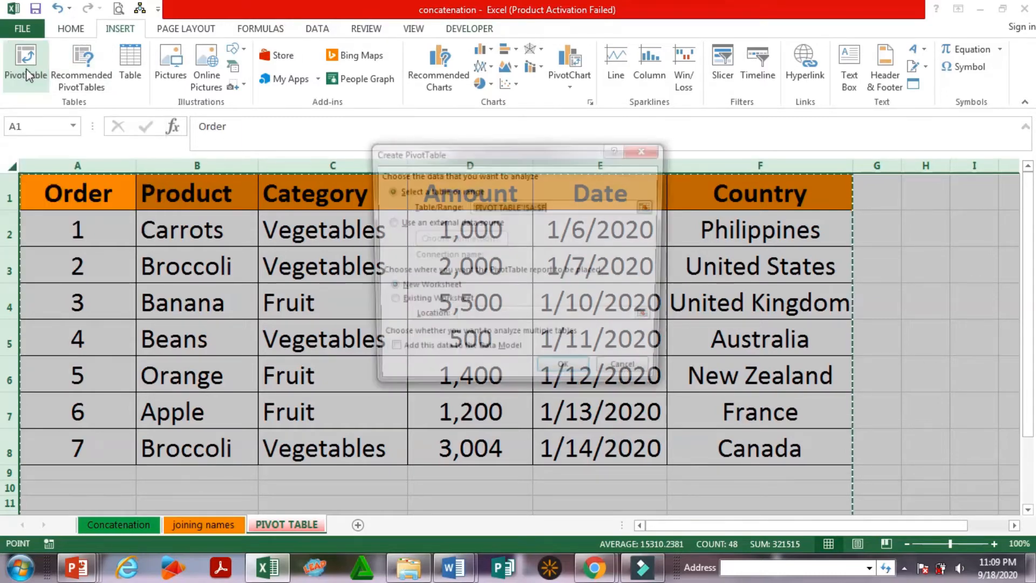
{"action": "left_click_drag", "start_coordinate": [471, 148], "coordinate": [488, 131]}
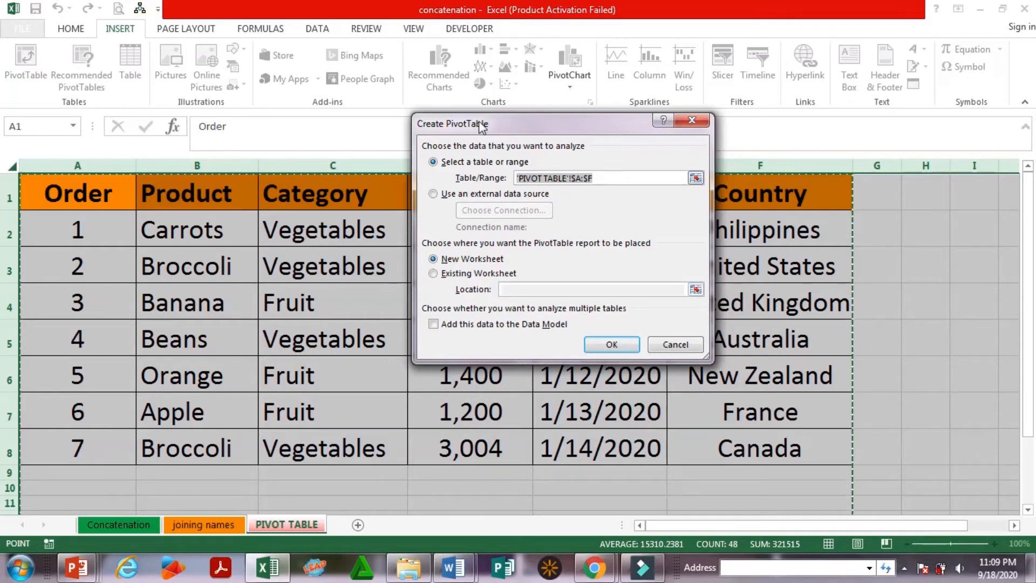
{"action": "left_click_drag", "start_coordinate": [482, 125], "coordinate": [491, 161]}
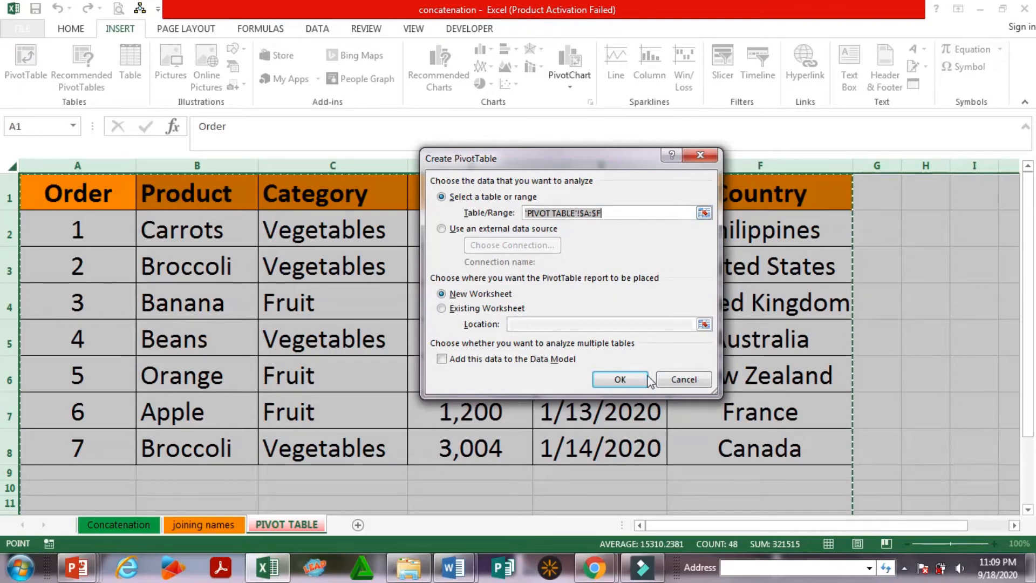
{"action": "left_click", "coordinate": [621, 380]}
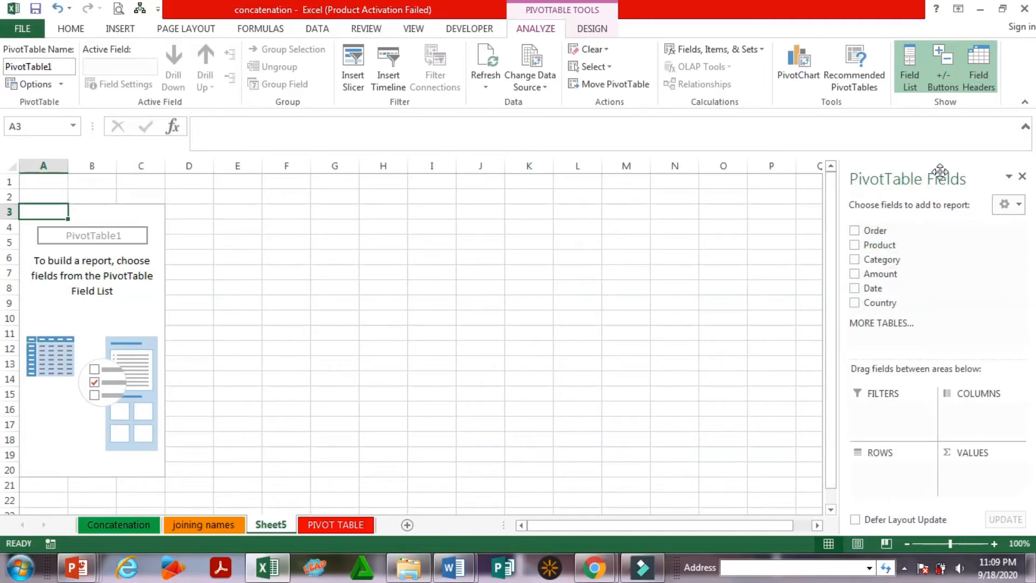
Check the source data on the PIVOT TABLE sheet, and add the Product field to the rows of the Sheet5 pivot table
{"action": "left_click", "coordinate": [338, 528]}
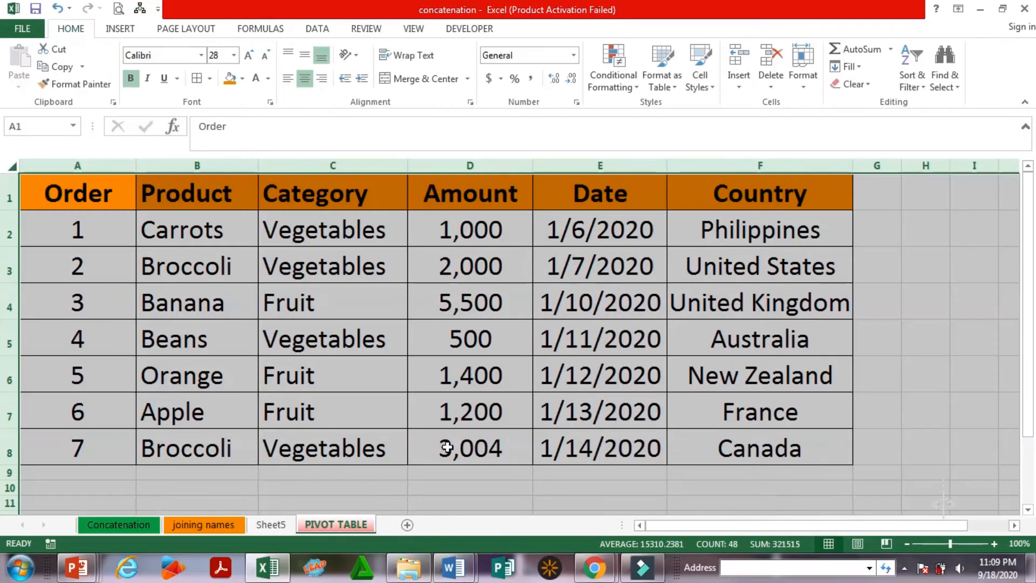
{"action": "left_click", "coordinate": [267, 525]}
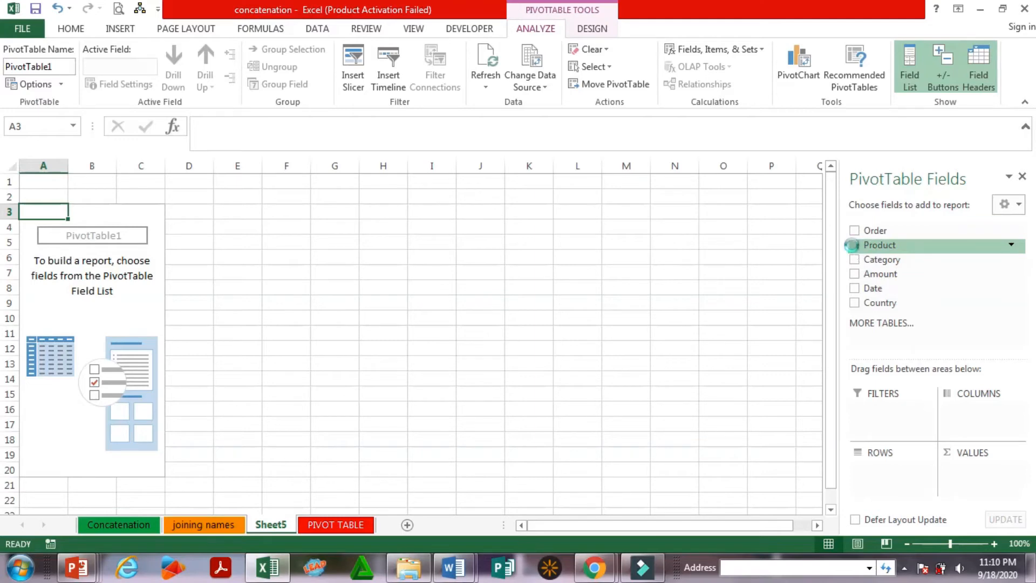
{"action": "left_click", "coordinate": [855, 246]}
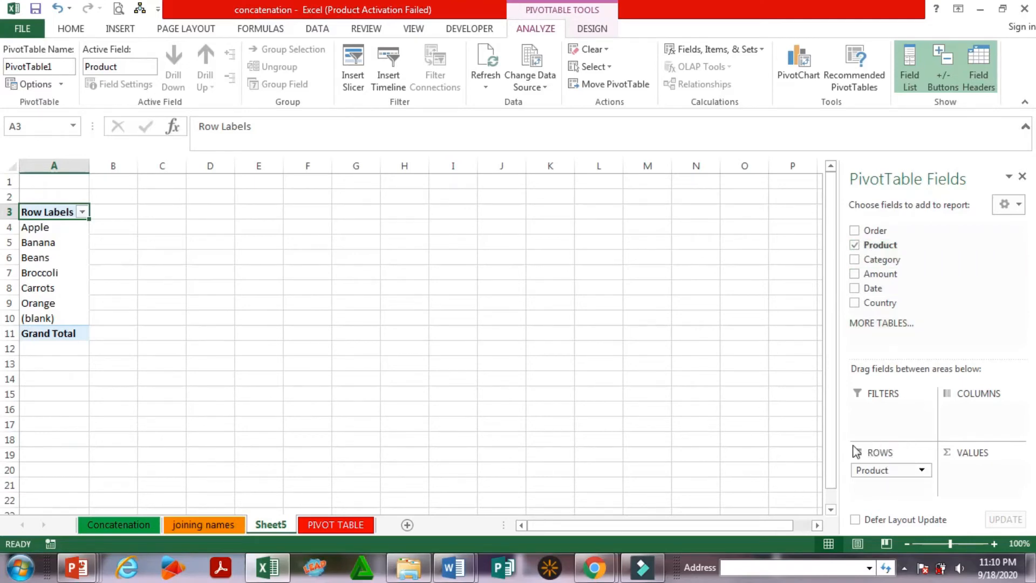
{"action": "left_click_drag", "start_coordinate": [912, 471], "coordinate": [348, 339]}
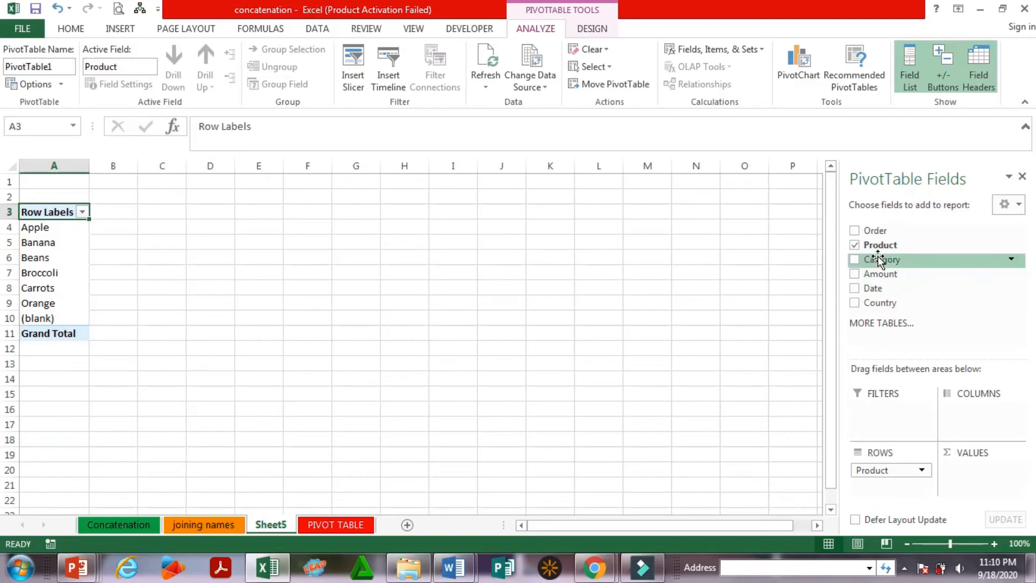
Go through the pivot table's product row labels from Banana down to Orange
{"action": "left_click", "coordinate": [49, 244]}
{"action": "left_click", "coordinate": [50, 259]}
{"action": "left_click", "coordinate": [51, 273]}
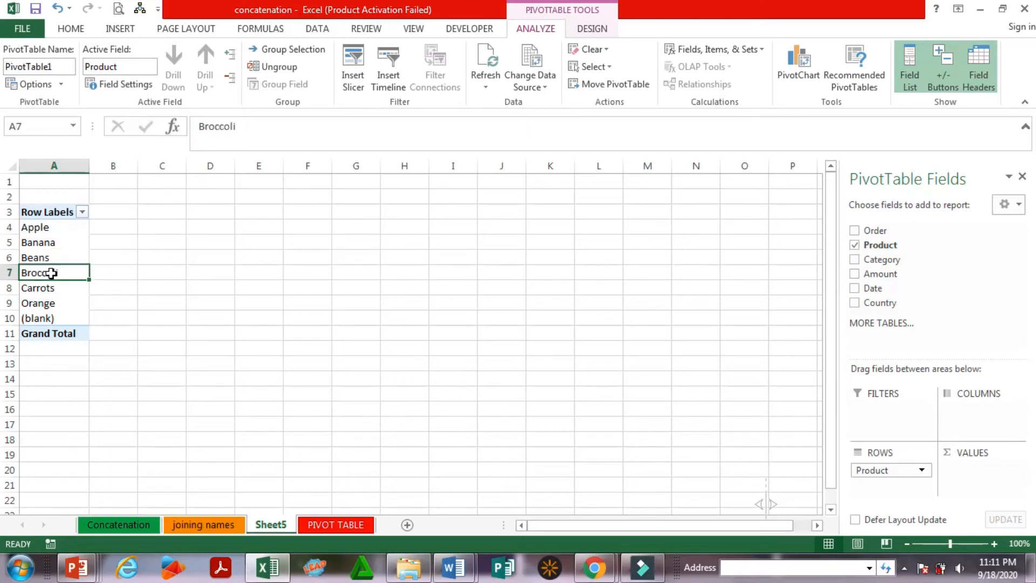
{"action": "left_click", "coordinate": [51, 290]}
{"action": "left_click", "coordinate": [52, 304]}
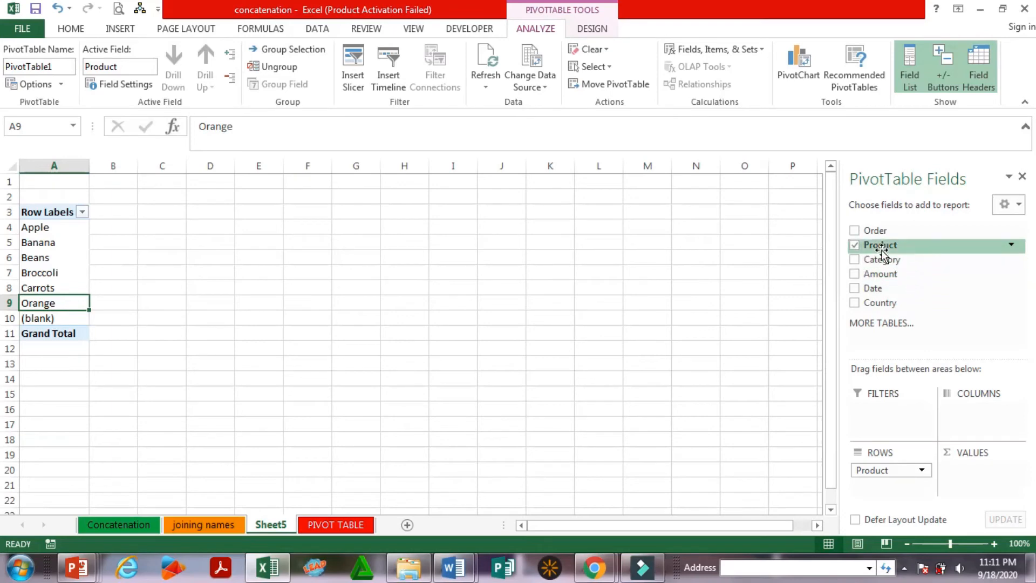
Remove the Product field from the pivot table report
{"action": "mouse_move", "coordinate": [879, 250]}
{"action": "left_mouse_down"}
{"action": "mouse_move", "coordinate": [954, 343]}
{"action": "mouse_move", "coordinate": [981, 430]}
{"action": "mouse_move", "coordinate": [980, 408]}
{"action": "mouse_move", "coordinate": [896, 313]}
{"action": "mouse_move", "coordinate": [888, 259]}
{"action": "left_mouse_up"}
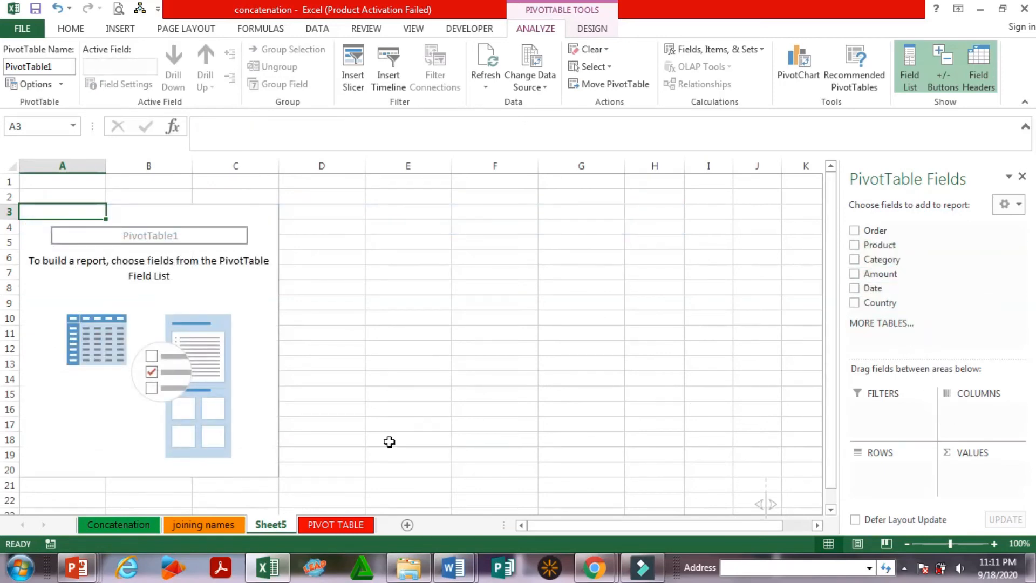
{"action": "left_click", "coordinate": [237, 395]}
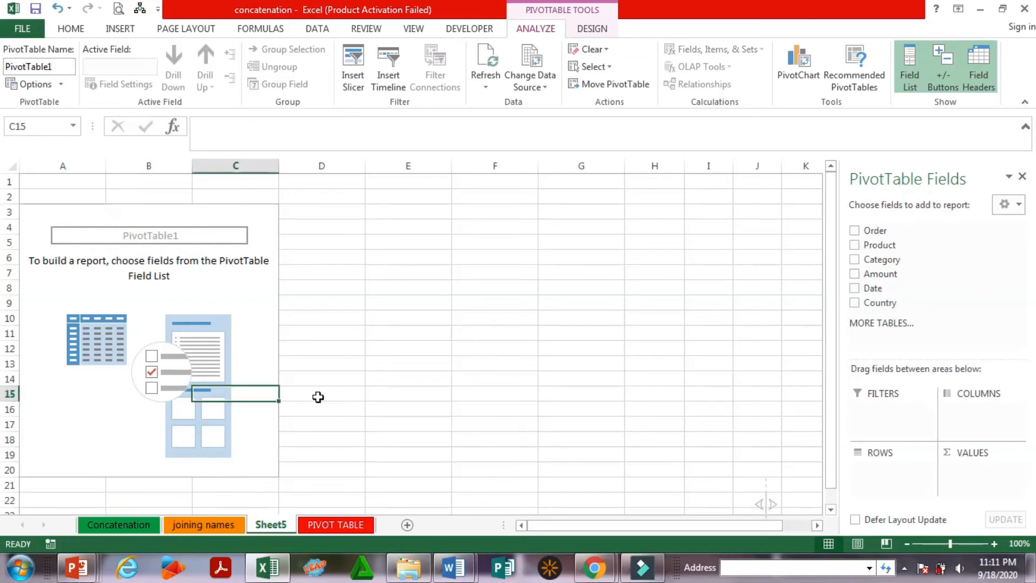
Add the Product and Amount fields to the pivot table report
{"action": "left_click", "coordinate": [855, 244]}
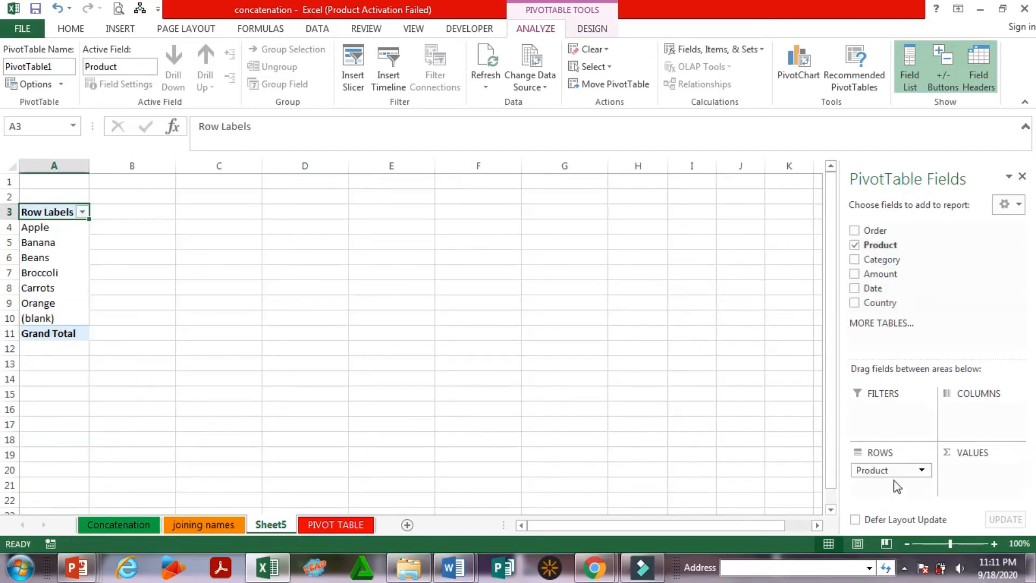
{"action": "left_click_drag", "start_coordinate": [861, 277], "coordinate": [881, 286]}
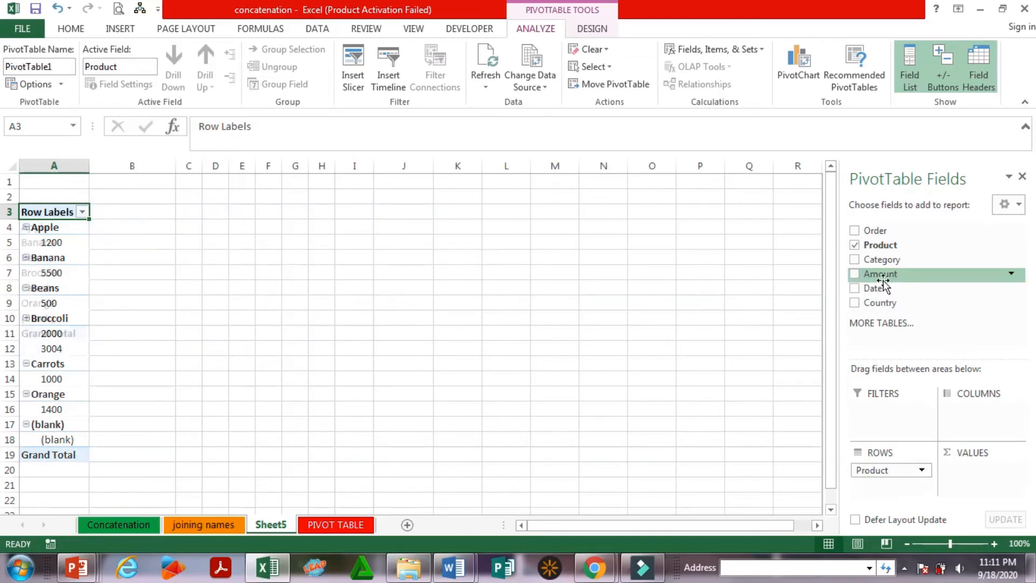
Lay out the pivot table with Category in the columns and a count of Product as the values, leaving Order out
{"action": "left_click_drag", "start_coordinate": [883, 231], "coordinate": [969, 416]}
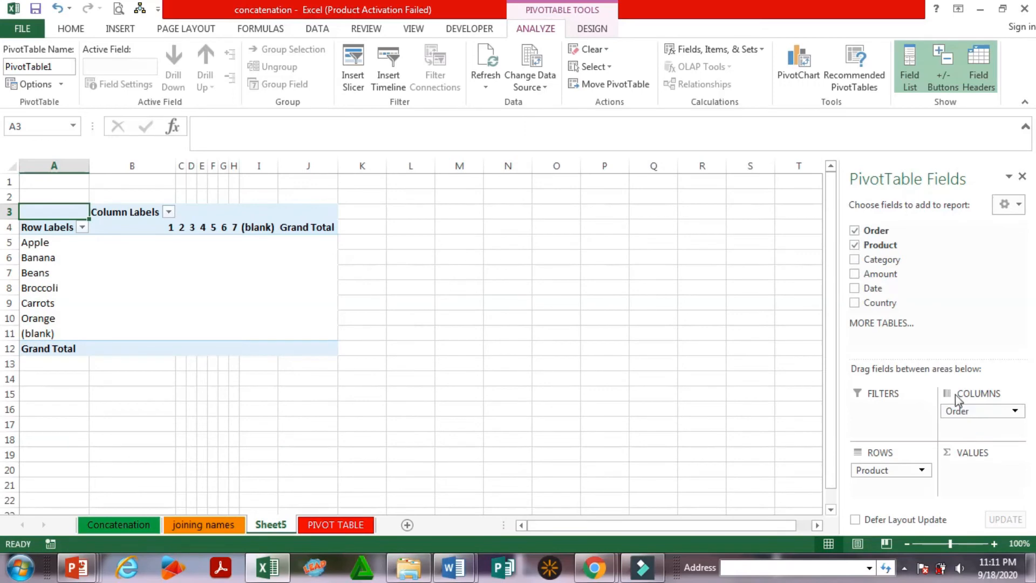
{"action": "left_click_drag", "start_coordinate": [881, 246], "coordinate": [970, 475]}
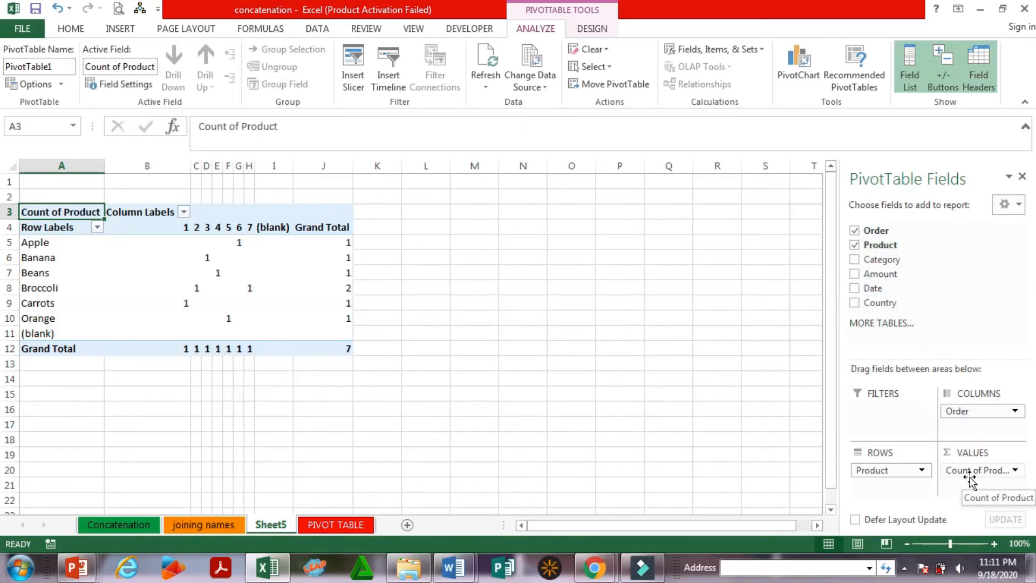
{"action": "left_click_drag", "start_coordinate": [972, 416], "coordinate": [885, 542]}
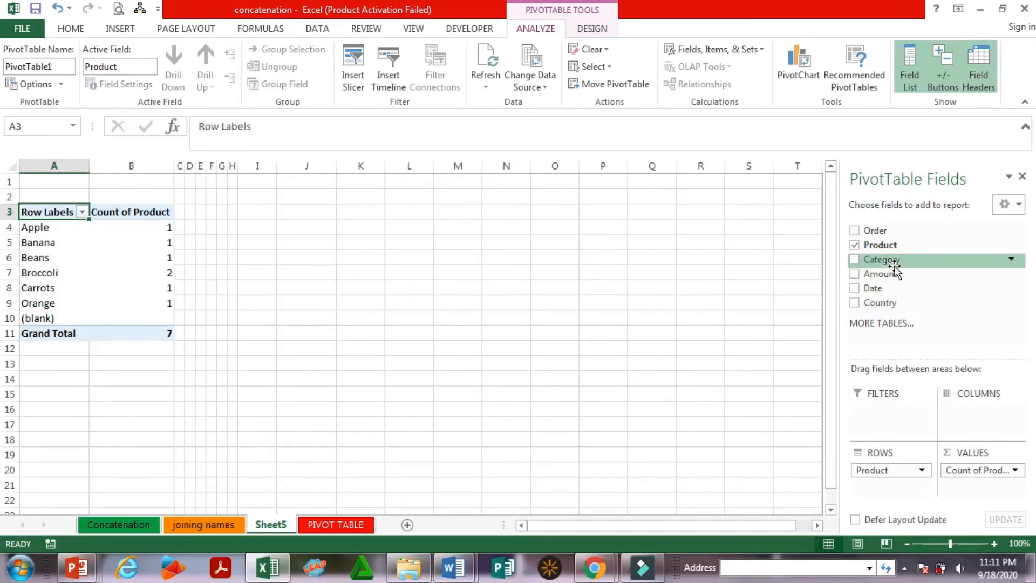
{"action": "left_click_drag", "start_coordinate": [886, 260], "coordinate": [970, 417]}
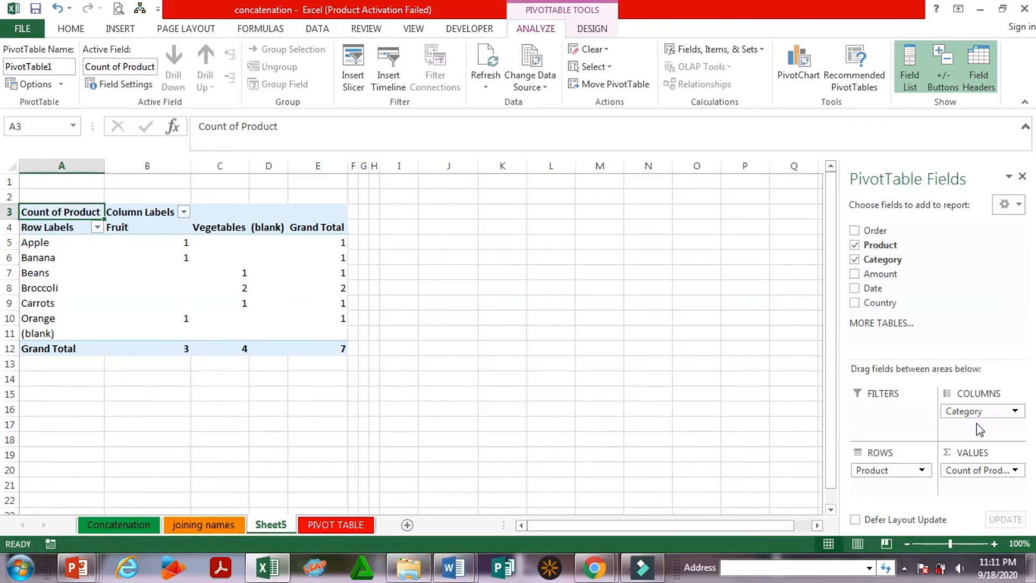
Apply borders to every cell of the whole Count of Product pivot table
{"action": "left_click", "coordinate": [594, 424]}
{"action": "left_click", "coordinate": [266, 248]}
{"action": "left_click", "coordinate": [239, 226]}
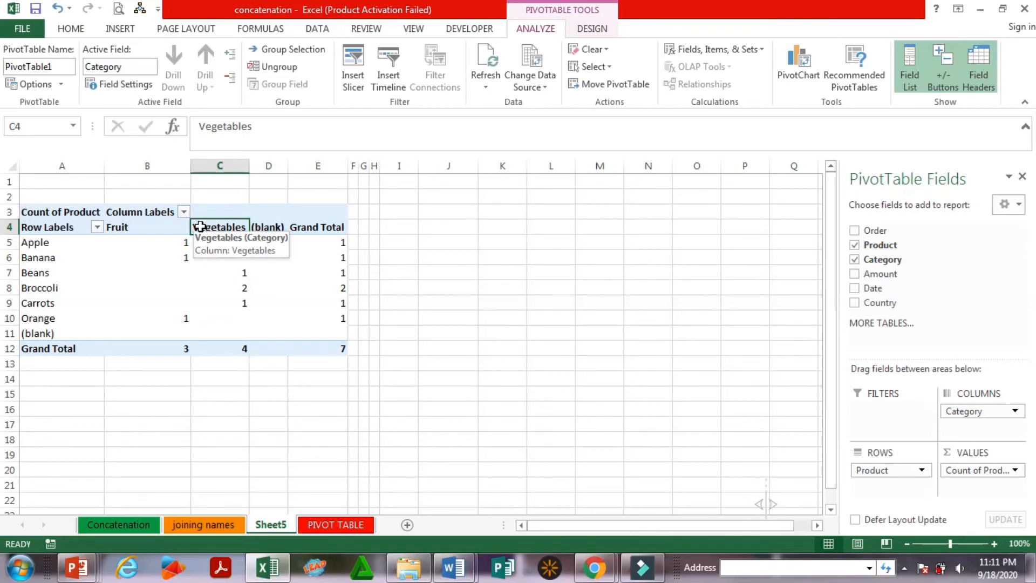
{"action": "left_click", "coordinate": [26, 215]}
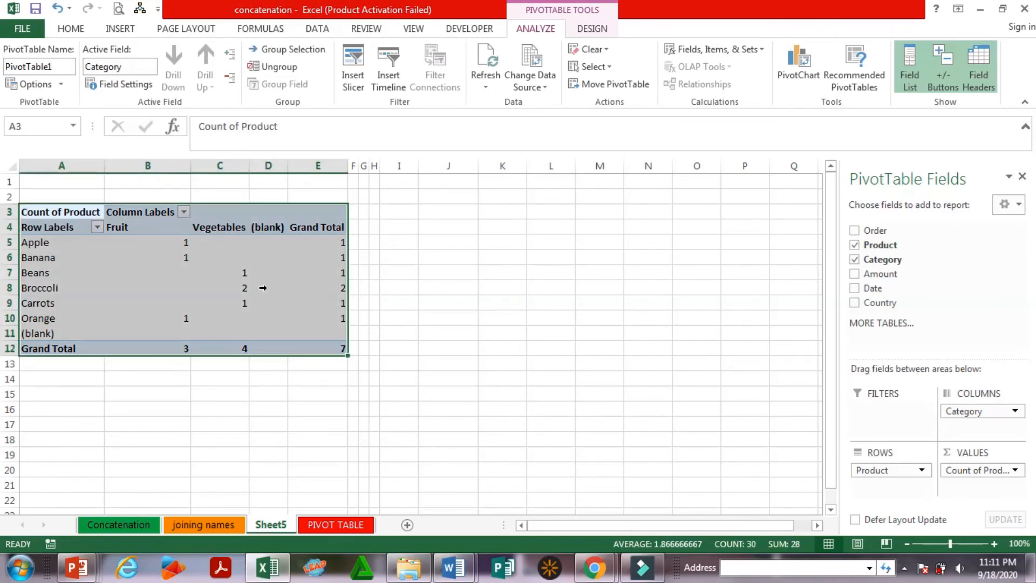
{"action": "left_click", "coordinate": [69, 29]}
{"action": "left_click", "coordinate": [195, 83]}
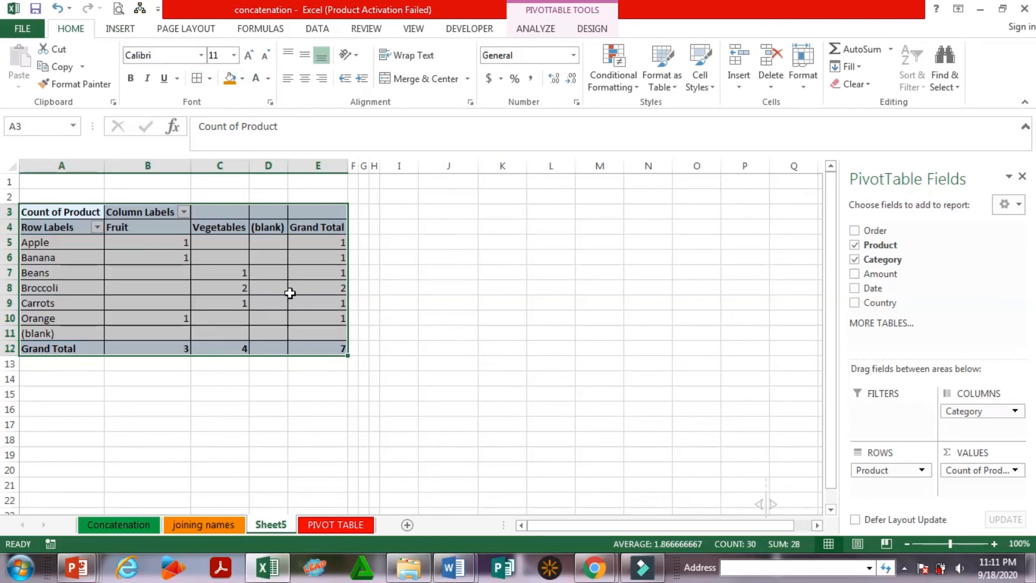
{"action": "left_click", "coordinate": [291, 292]}
Center the contents of columns B to E horizontally
{"action": "left_click_drag", "start_coordinate": [149, 166], "coordinate": [342, 208]}
{"action": "left_click", "coordinate": [304, 79]}
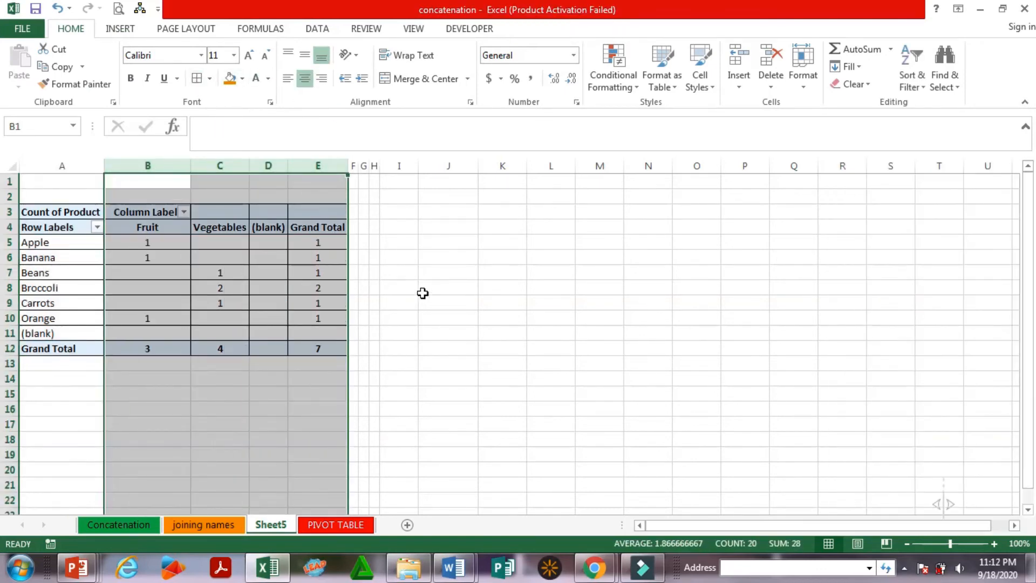
{"action": "left_click", "coordinate": [423, 294]}
{"action": "left_click", "coordinate": [268, 288]}
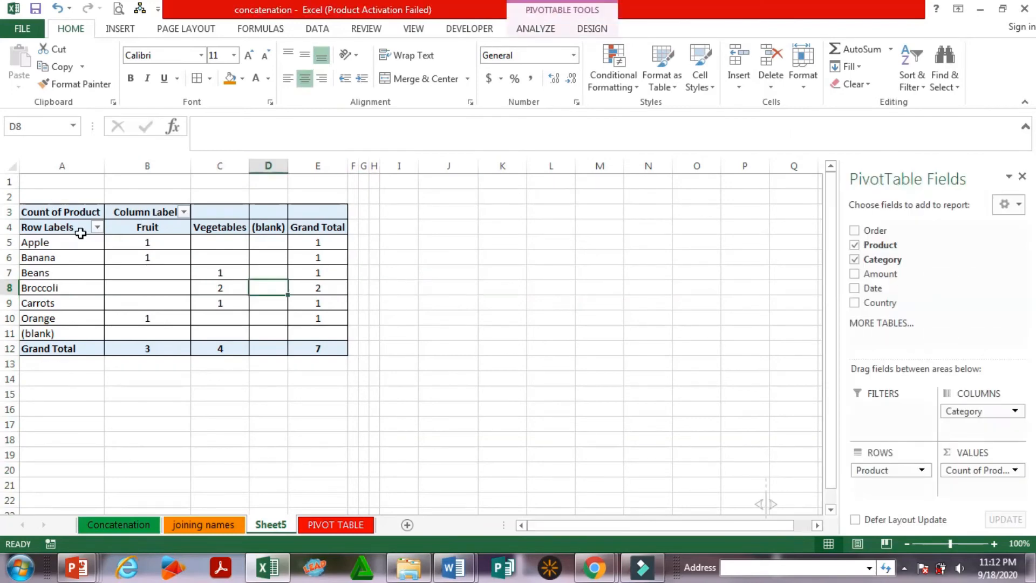
Examine the product count and the grand totals for Fruit, Vegetables and all products
{"action": "left_click", "coordinate": [66, 215]}
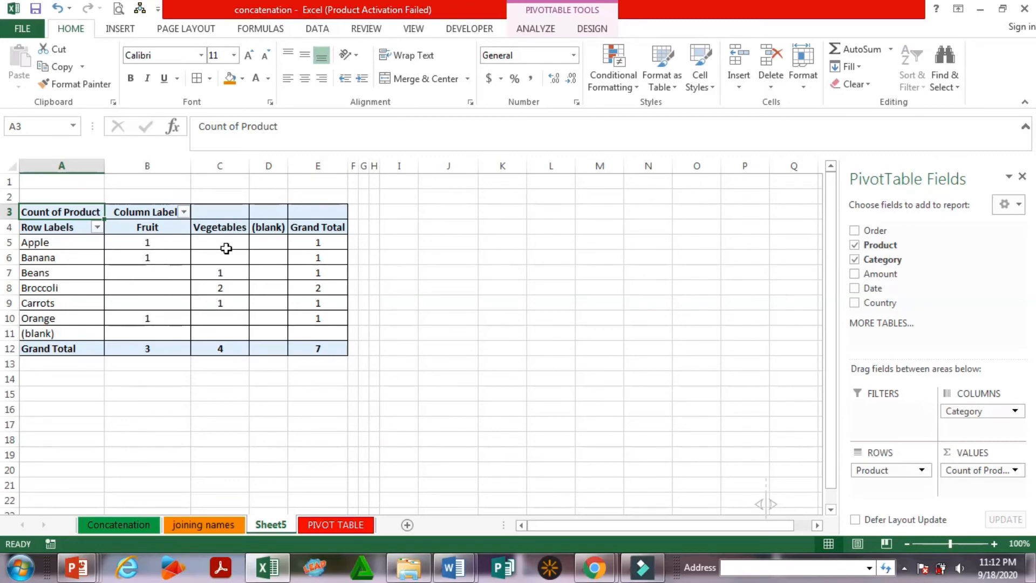
{"action": "left_click", "coordinate": [152, 352]}
{"action": "left_click", "coordinate": [232, 355]}
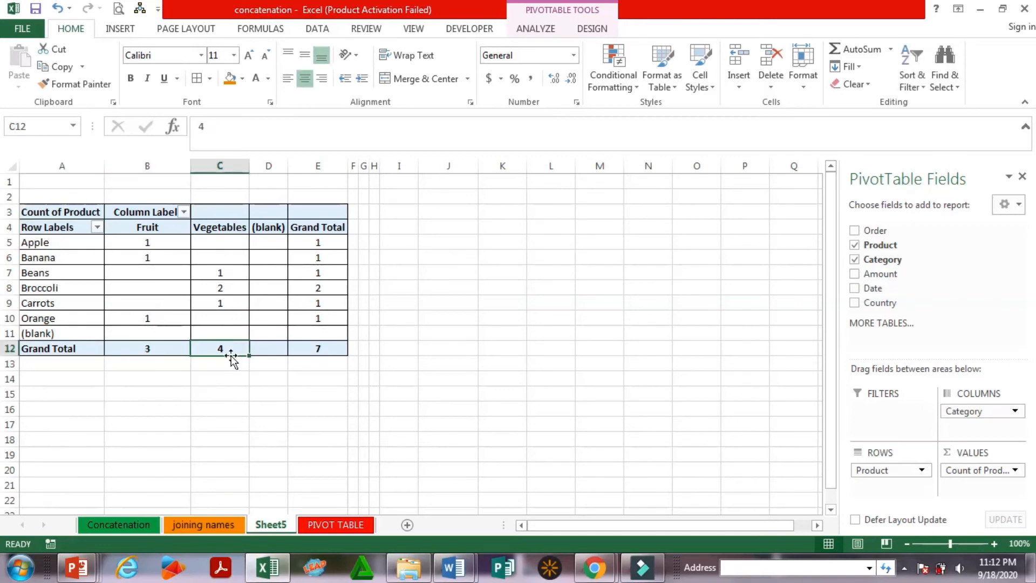
{"action": "left_click", "coordinate": [324, 350]}
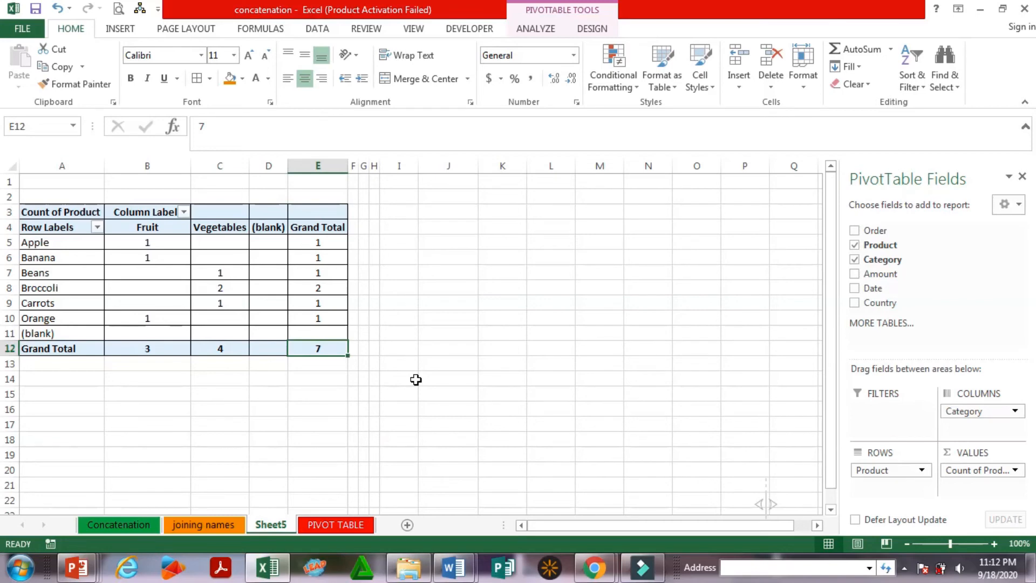
{"action": "left_click", "coordinate": [416, 379]}
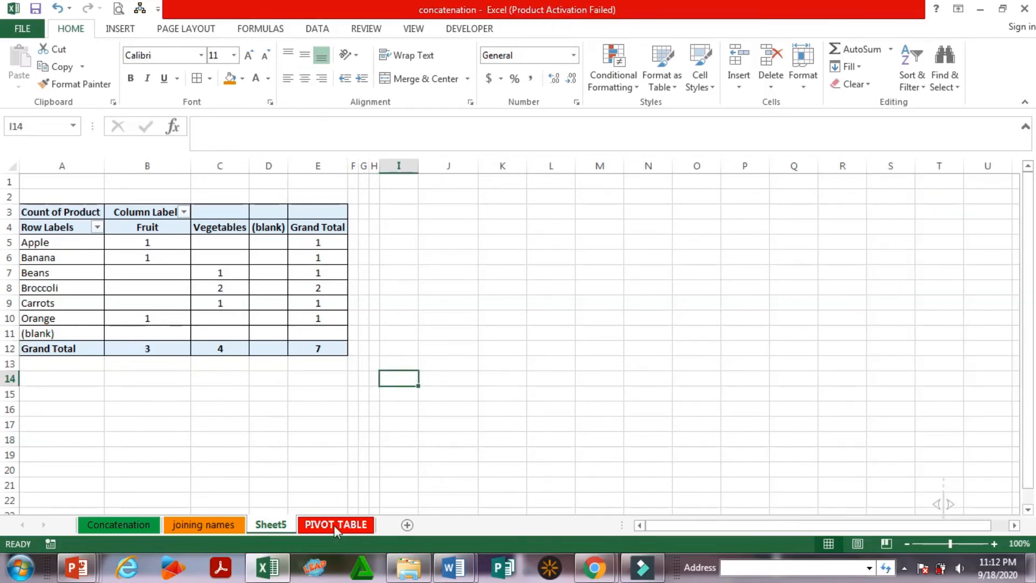
Create a second pivot table on a new worksheet from all the data on the PIVOT TABLE sheet
{"action": "left_click", "coordinate": [335, 526]}
{"action": "left_click", "coordinate": [341, 417]}
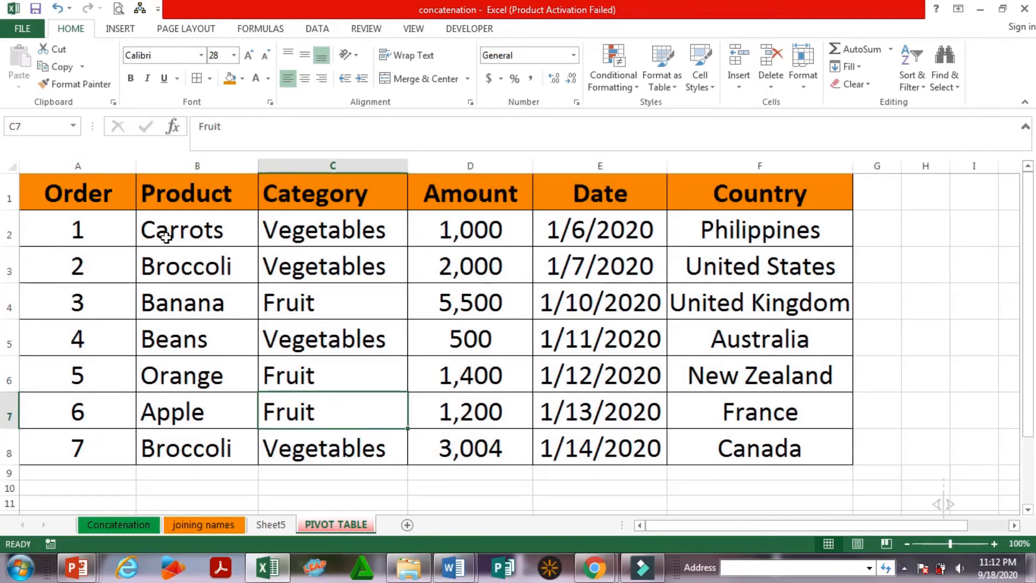
{"action": "left_click", "coordinate": [12, 167]}
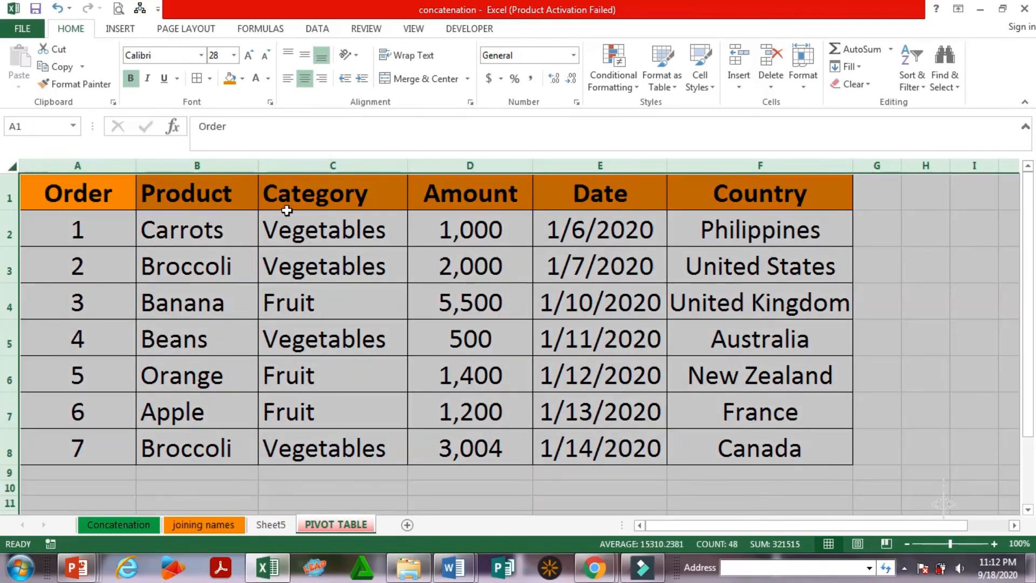
{"action": "left_click", "coordinate": [120, 28]}
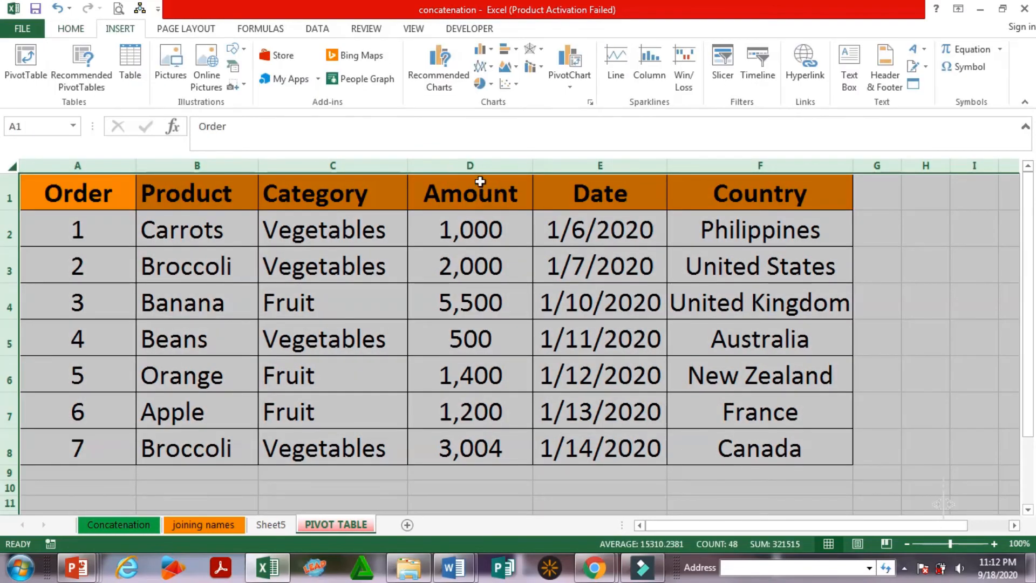
{"action": "left_click", "coordinate": [26, 60]}
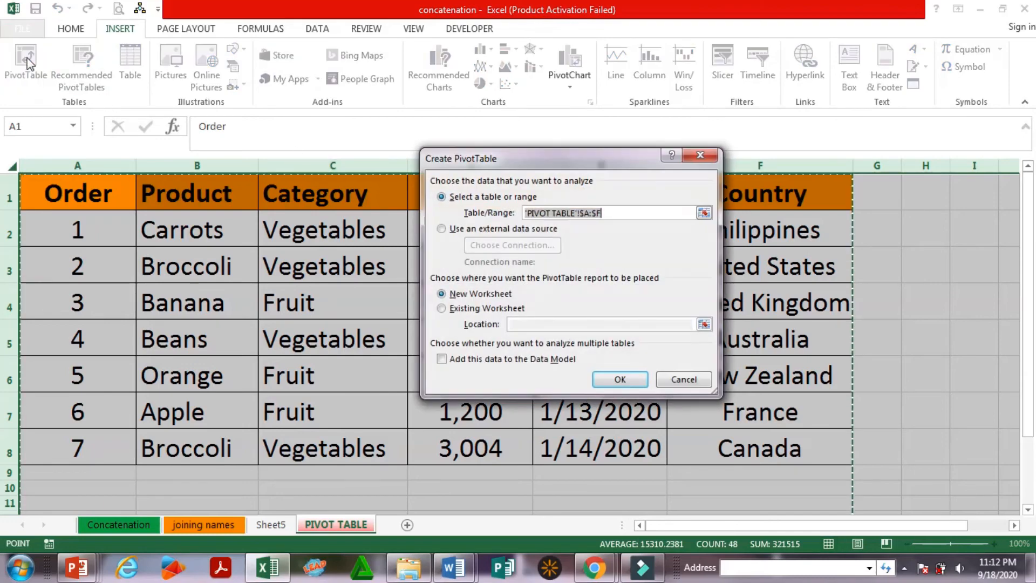
{"action": "left_click", "coordinate": [621, 380]}
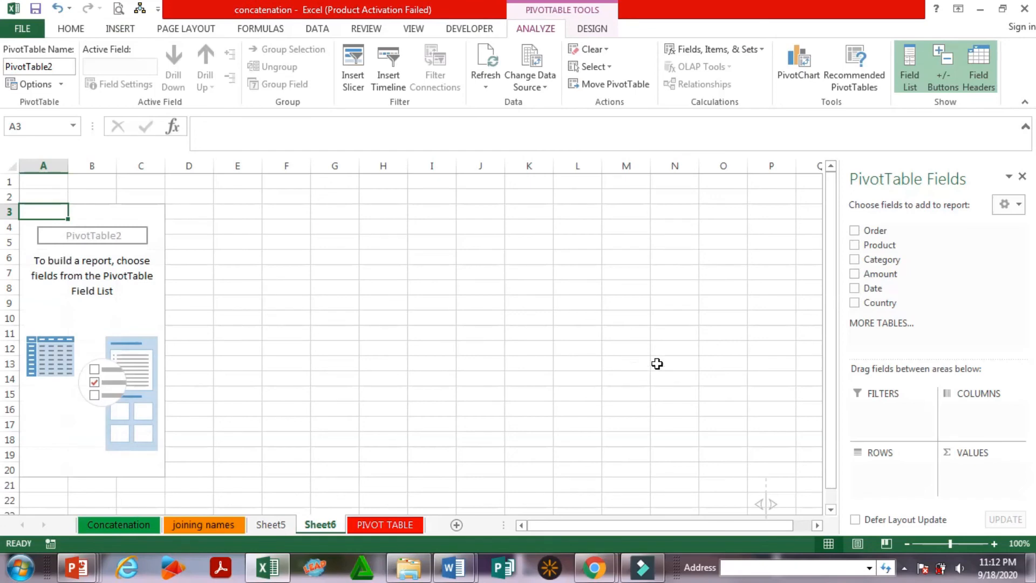
Try the new pivot table with Category in the rows and Amount as the values
{"action": "left_click_drag", "start_coordinate": [882, 260], "coordinate": [882, 473]}
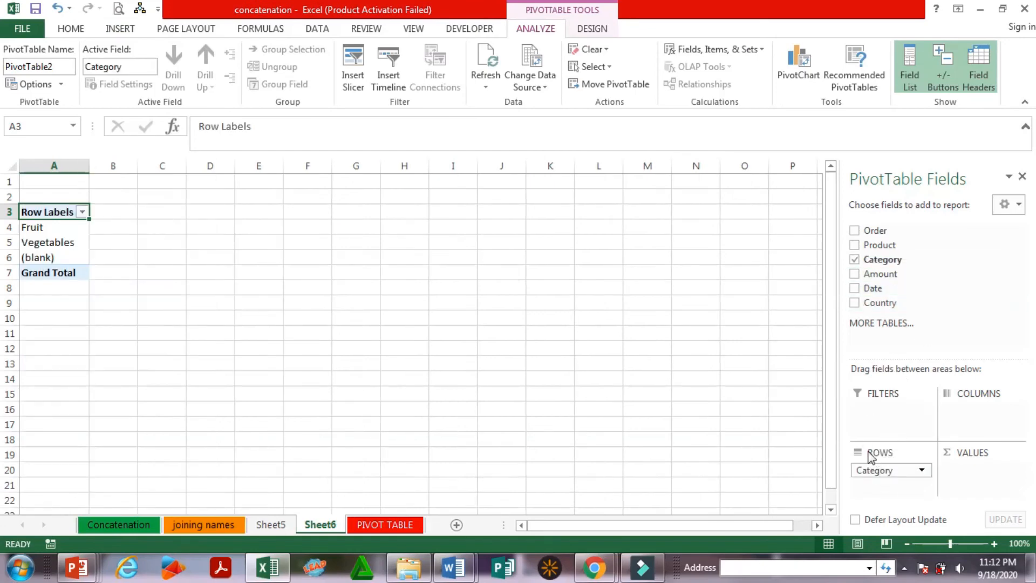
{"action": "left_click_drag", "start_coordinate": [884, 274], "coordinate": [981, 478]}
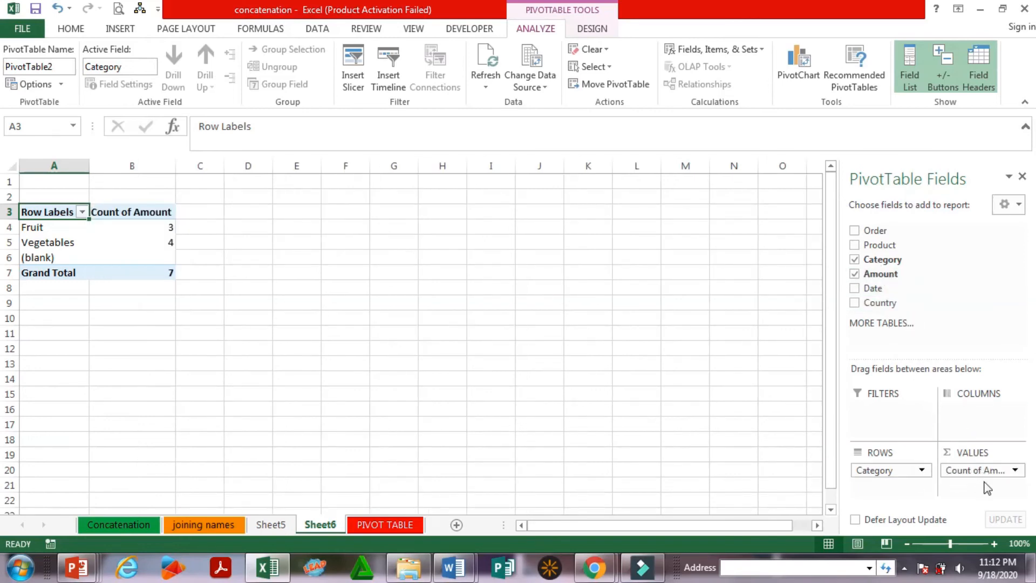
{"action": "left_click_drag", "start_coordinate": [988, 470], "coordinate": [954, 521]}
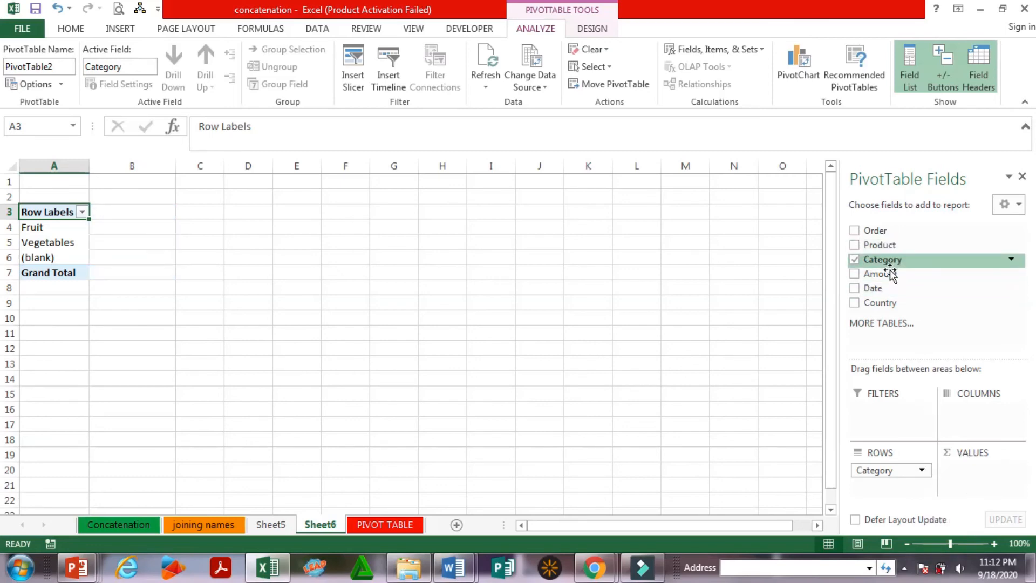
Build the report with Country instead of Category in the rows, Product in the columns and Amount as the values
{"action": "left_click_drag", "start_coordinate": [886, 306], "coordinate": [903, 499]}
{"action": "left_click_drag", "start_coordinate": [975, 471], "coordinate": [896, 501]}
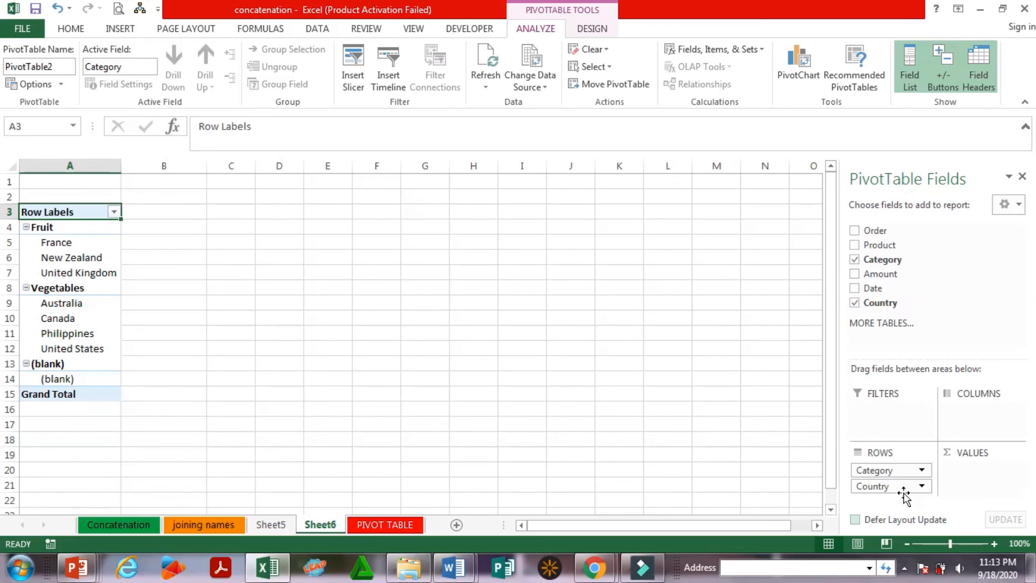
{"action": "left_click_drag", "start_coordinate": [886, 474], "coordinate": [888, 508]}
{"action": "left_click_drag", "start_coordinate": [897, 472], "coordinate": [897, 519]}
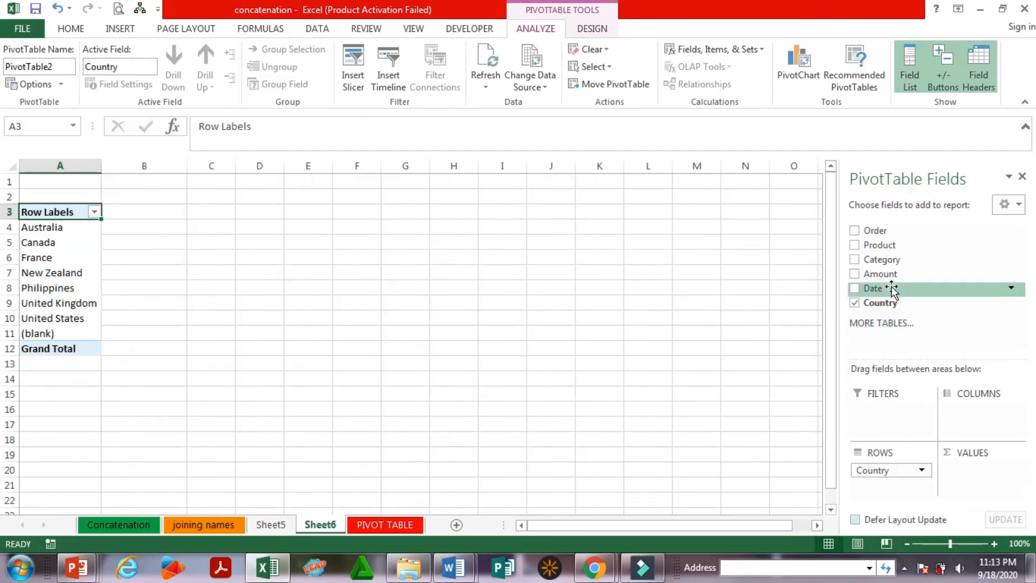
{"action": "left_click_drag", "start_coordinate": [890, 247], "coordinate": [980, 427]}
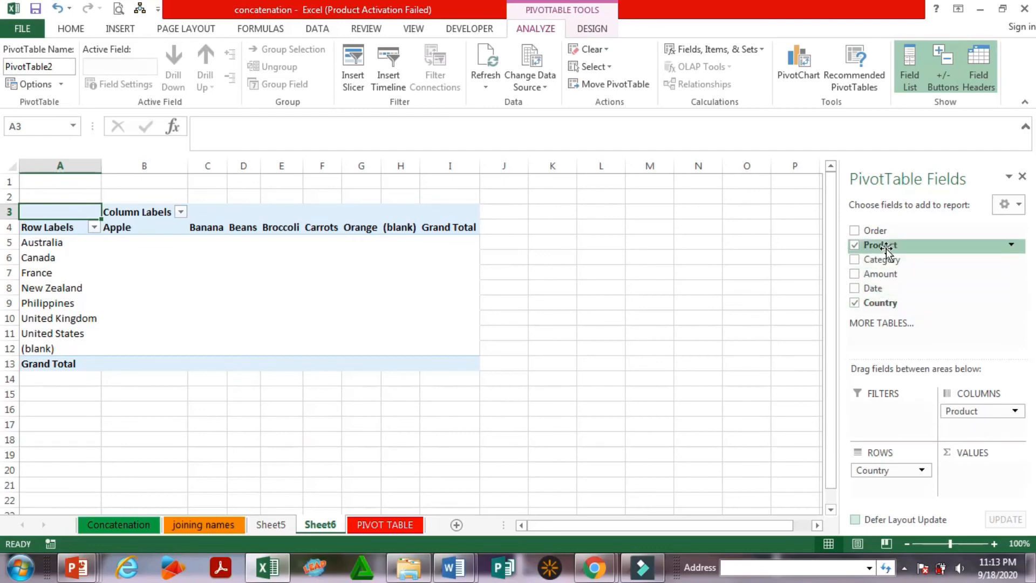
{"action": "left_click_drag", "start_coordinate": [886, 274], "coordinate": [978, 477]}
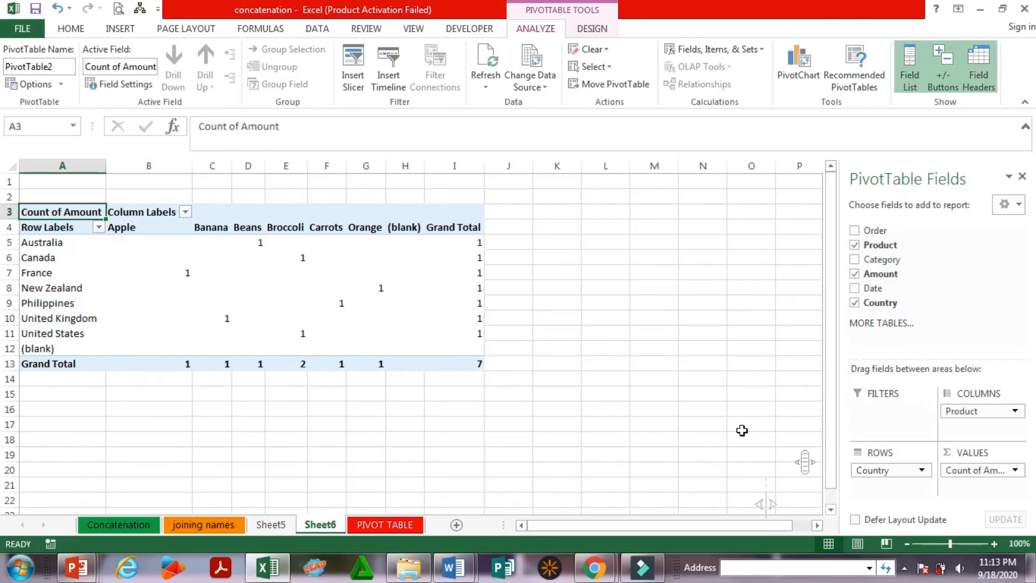
{"action": "left_click", "coordinate": [631, 413]}
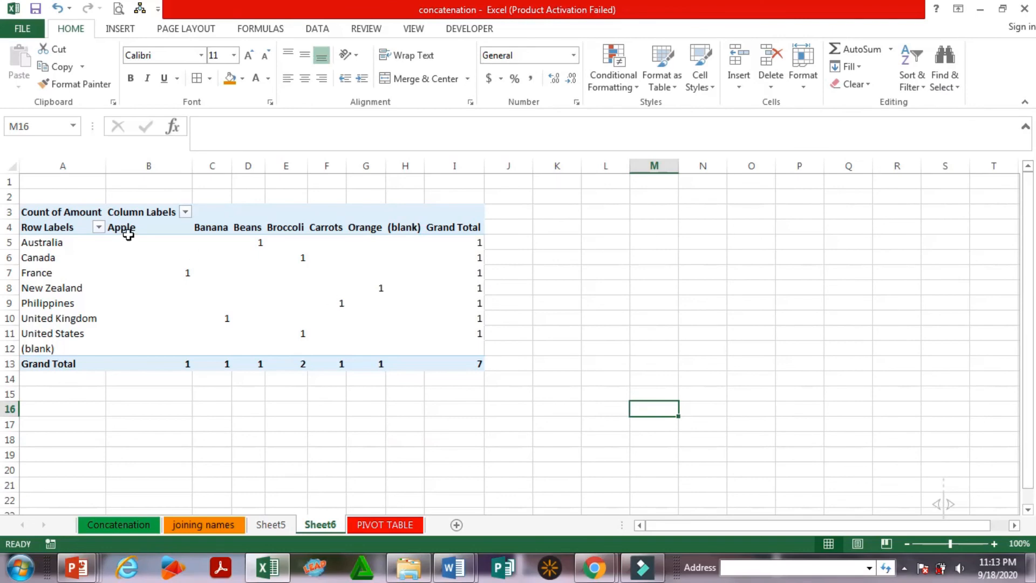
Apply borders to every cell of the whole Count of Amount pivot table
{"action": "left_click", "coordinate": [33, 214]}
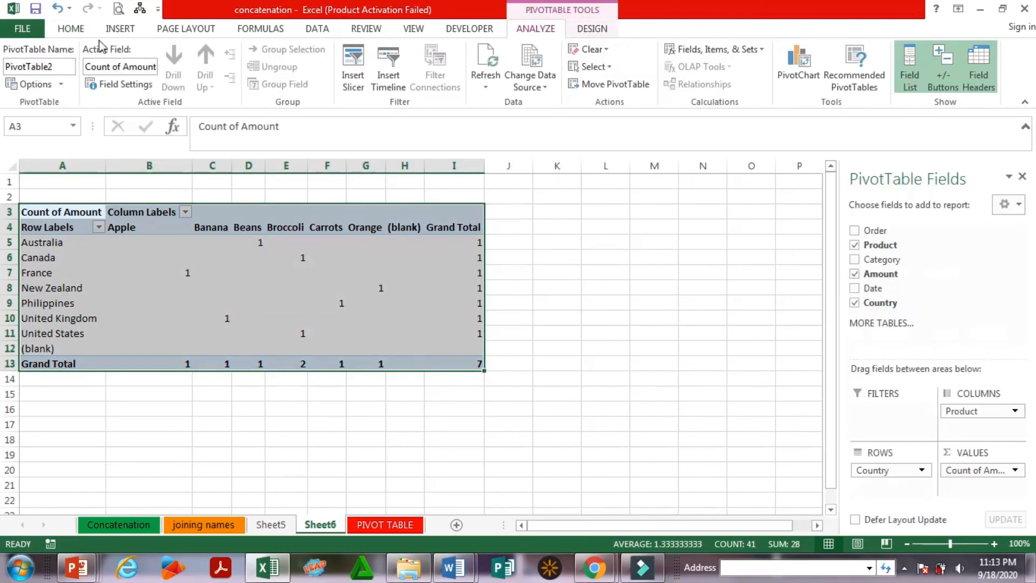
{"action": "left_click", "coordinate": [71, 29]}
{"action": "left_click", "coordinate": [197, 78]}
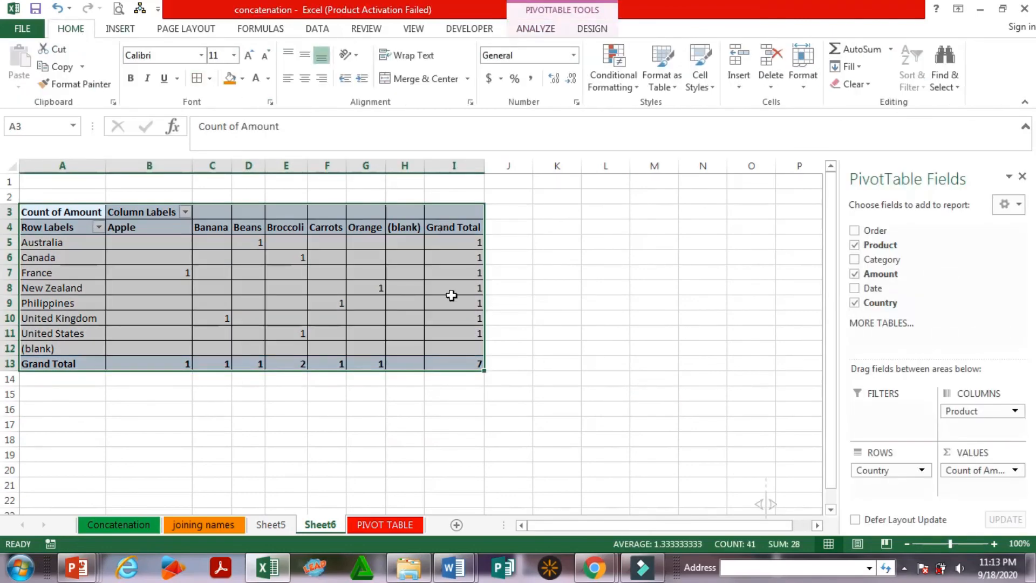
{"action": "left_click", "coordinate": [452, 292]}
Center the contents of columns C to I horizontally and return to the source data on the PIVOT TABLE sheet
{"action": "left_click_drag", "start_coordinate": [212, 165], "coordinate": [465, 225]}
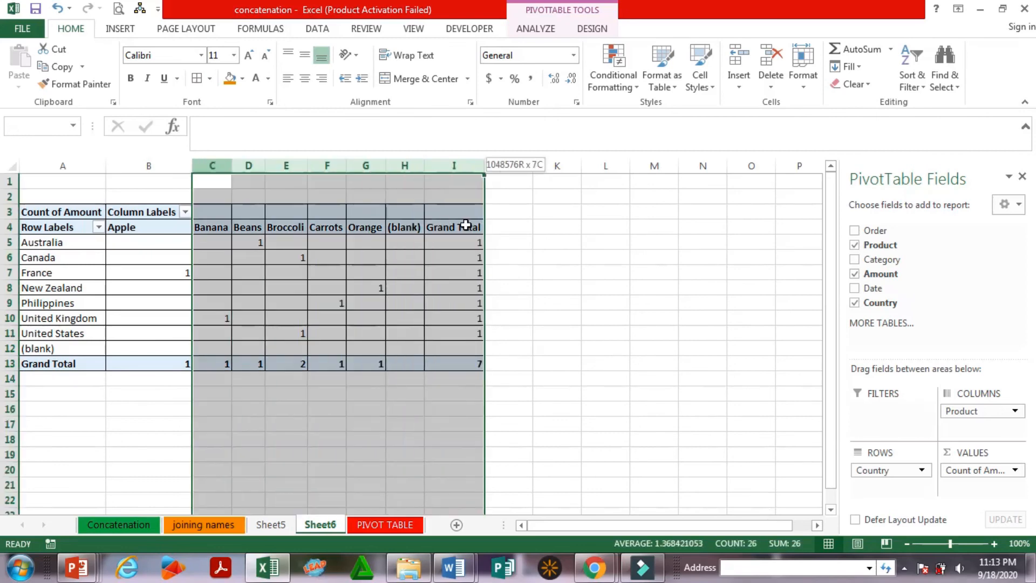
{"action": "left_click", "coordinate": [288, 78]}
{"action": "left_click", "coordinate": [305, 79]}
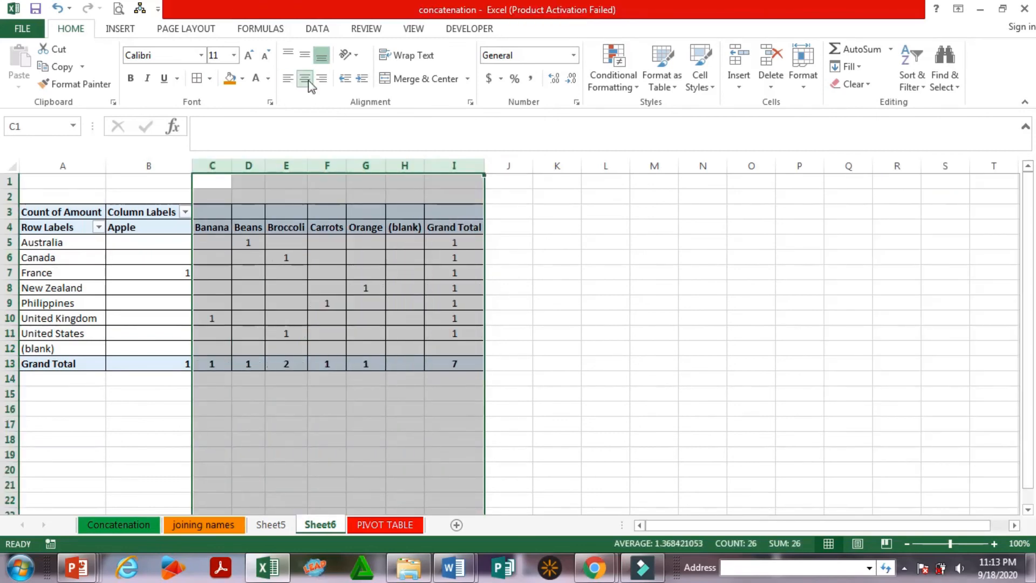
{"action": "left_click", "coordinate": [460, 241]}
{"action": "left_click", "coordinate": [266, 265]}
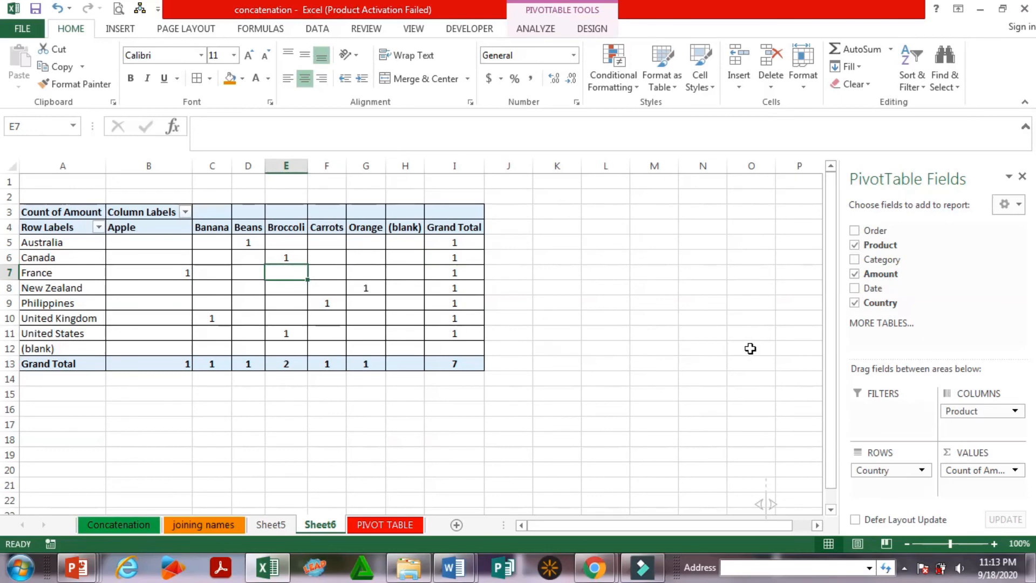
{"action": "left_click", "coordinate": [397, 525]}
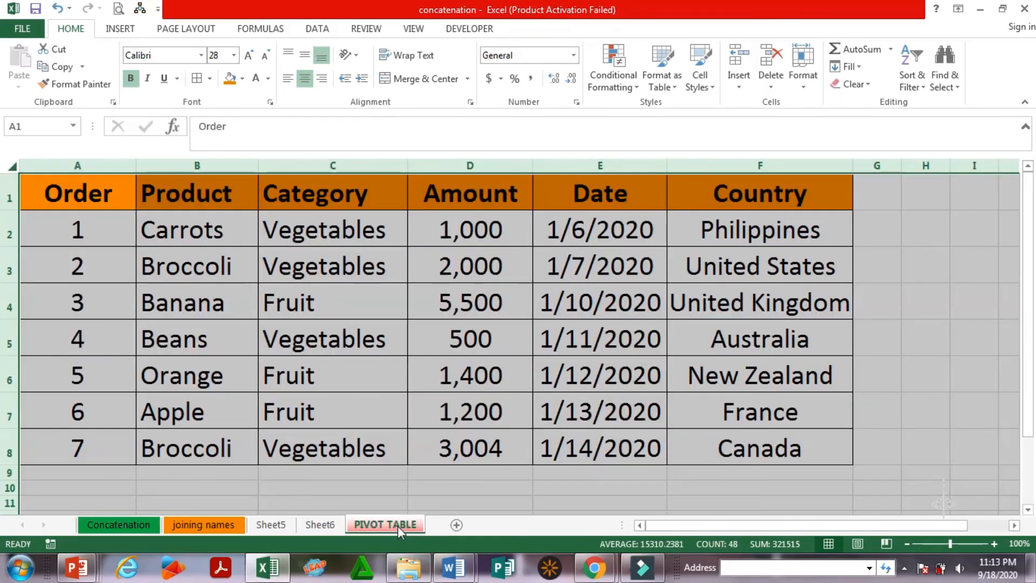